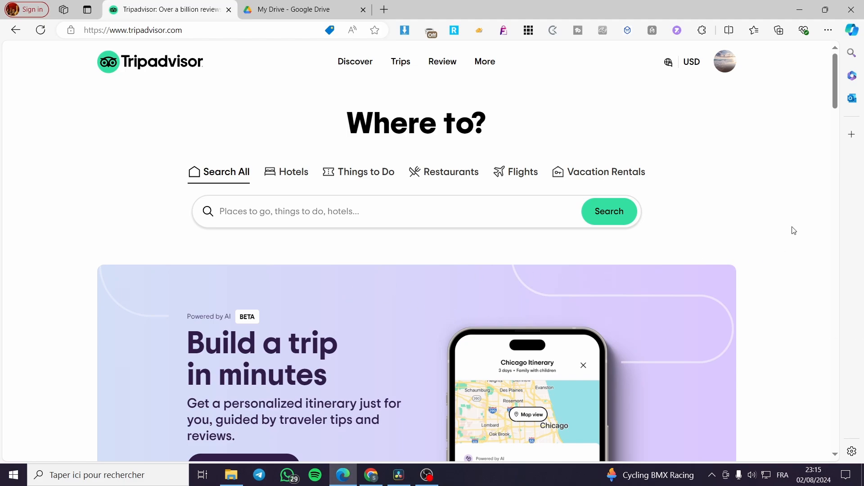
{"action": "scroll", "coordinate": [743, 223], "scroll_direction": "down", "scroll_amount": 3}
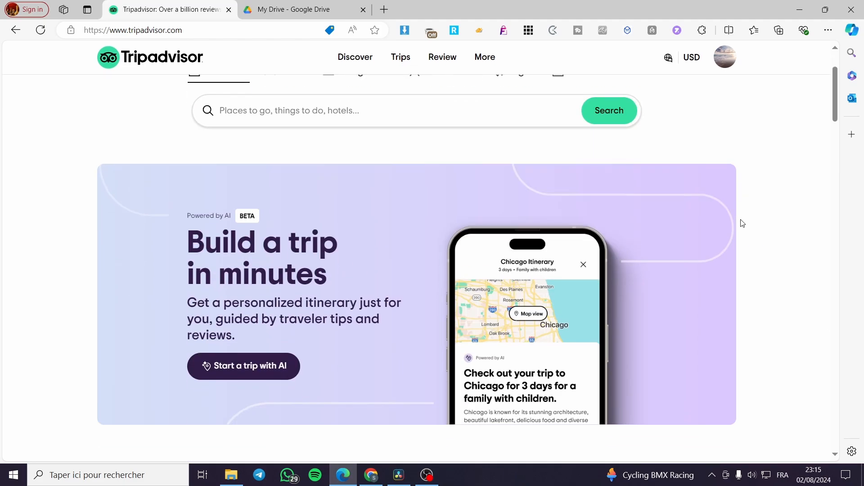
{"action": "scroll", "coordinate": [766, 231], "scroll_direction": "up", "scroll_amount": 3}
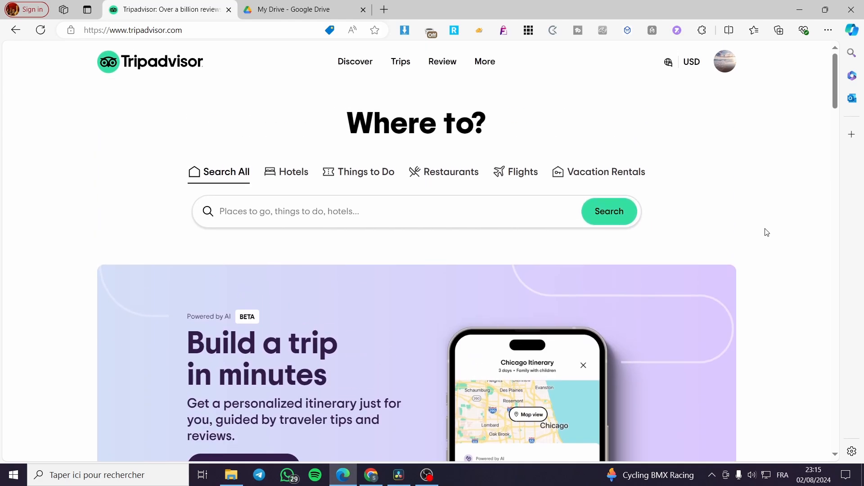
{"action": "scroll", "coordinate": [768, 232], "scroll_direction": "down", "scroll_amount": 7}
{"action": "scroll", "coordinate": [765, 233], "scroll_direction": "up", "scroll_amount": 5}
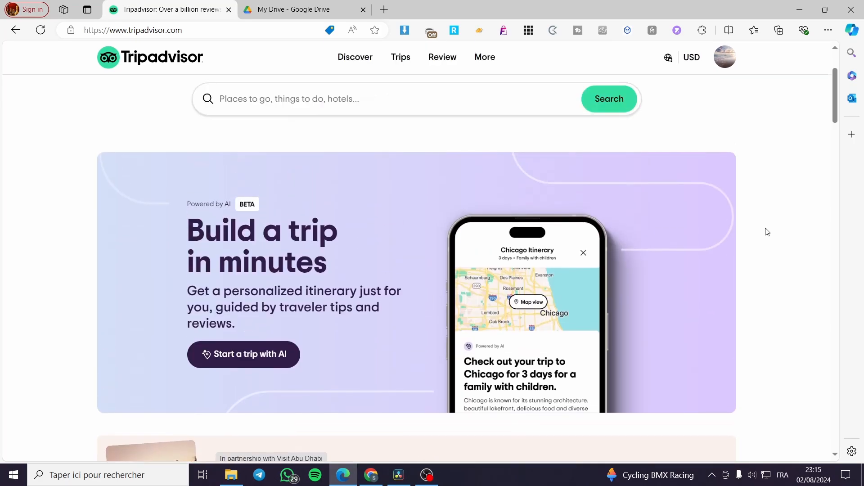
{"action": "scroll", "coordinate": [765, 232], "scroll_direction": "up", "scroll_amount": 2}
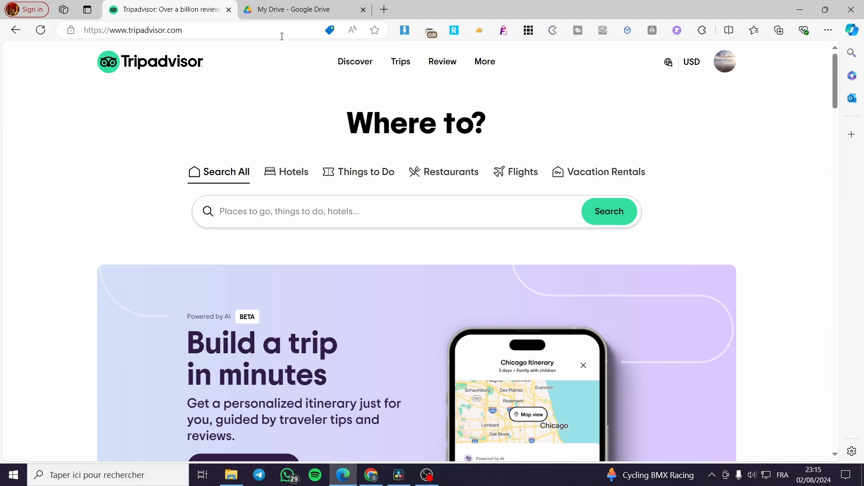
{"action": "left_click", "coordinate": [694, 62]}
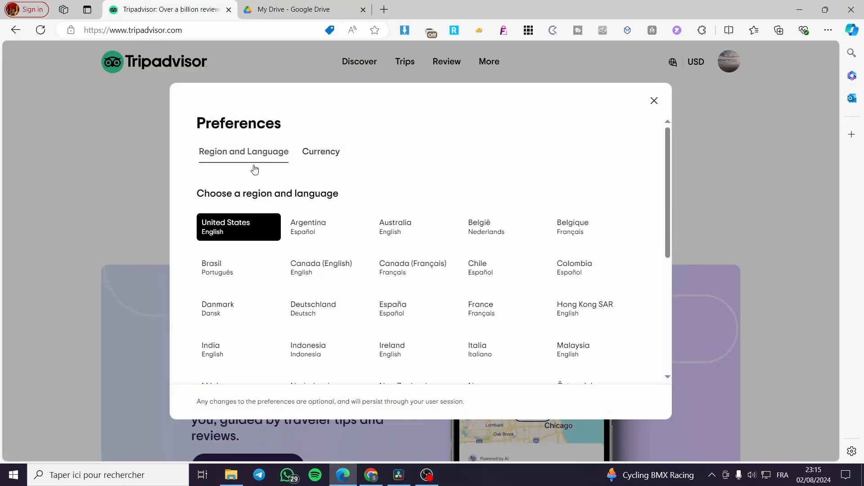
{"action": "left_click", "coordinate": [792, 156]}
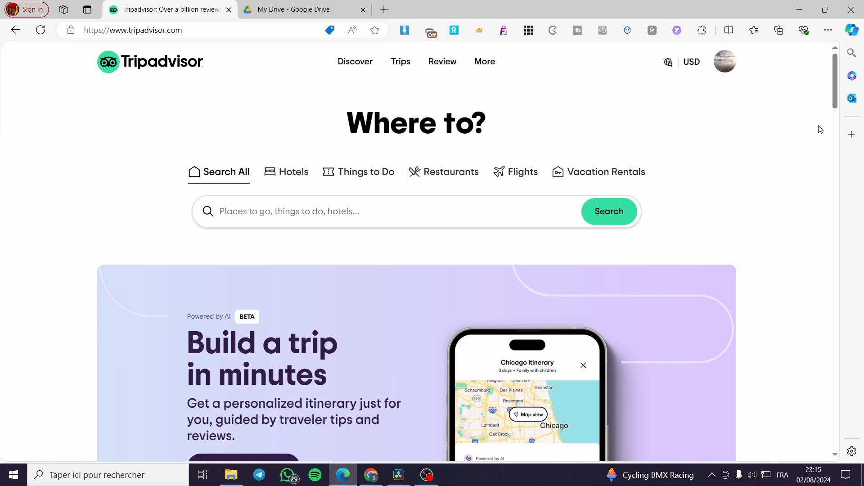
Open the Owners page from the "Do Business With Us" links in the Tripadvisor footer.
{"action": "left_click_drag", "start_coordinate": [833, 68], "coordinate": [840, 412]}
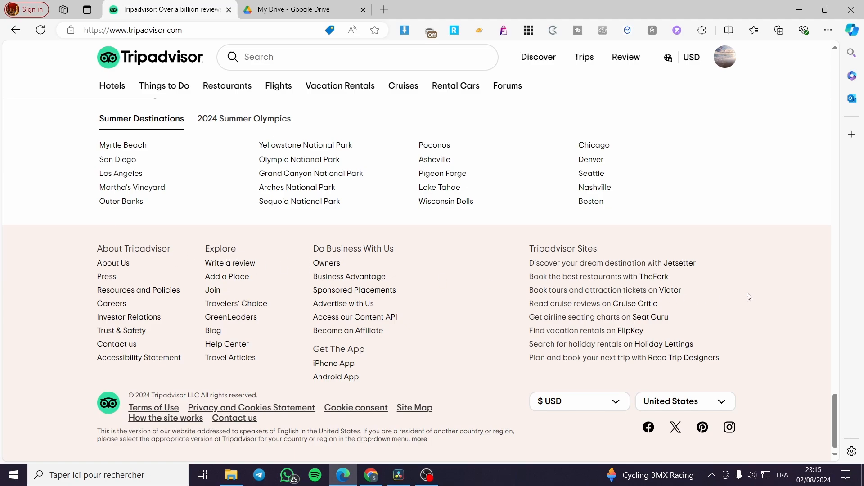
{"action": "left_click_drag", "start_coordinate": [315, 249], "coordinate": [399, 253]}
{"action": "left_click", "coordinate": [379, 264]}
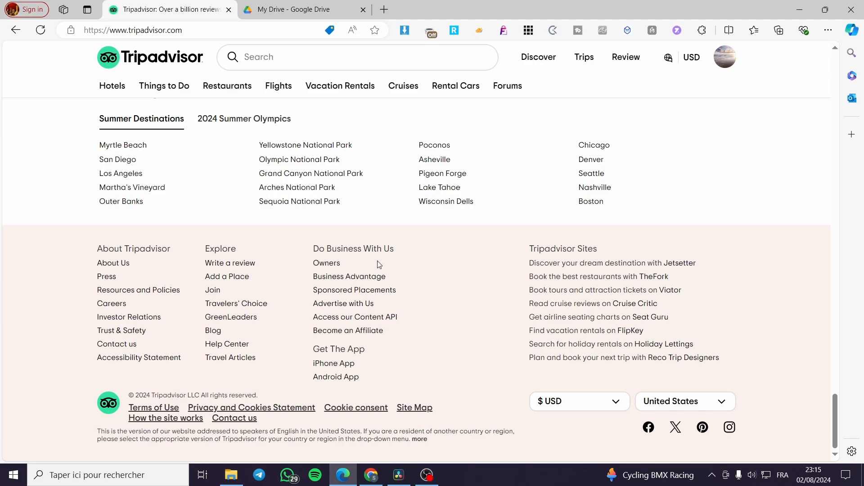
{"action": "left_click", "coordinate": [334, 267]}
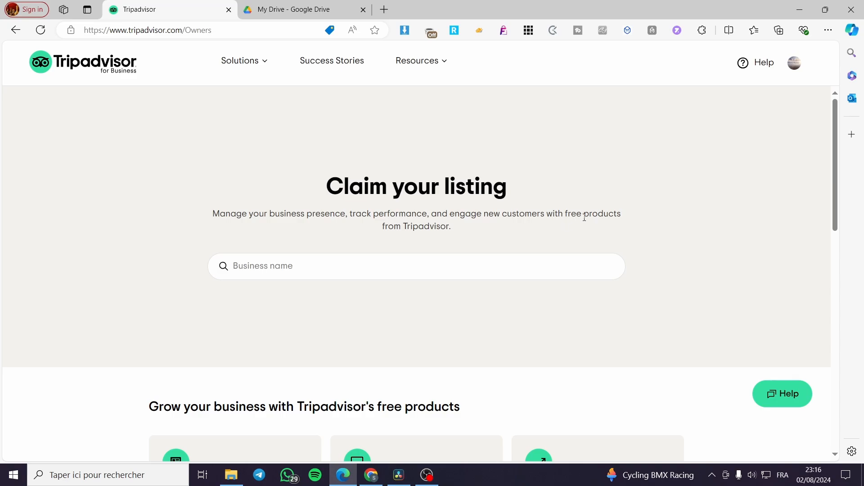
Examine the free business products and the frequently asked claiming questions on the Owners page.
{"action": "scroll", "coordinate": [424, 237], "scroll_direction": "down", "scroll_amount": 5}
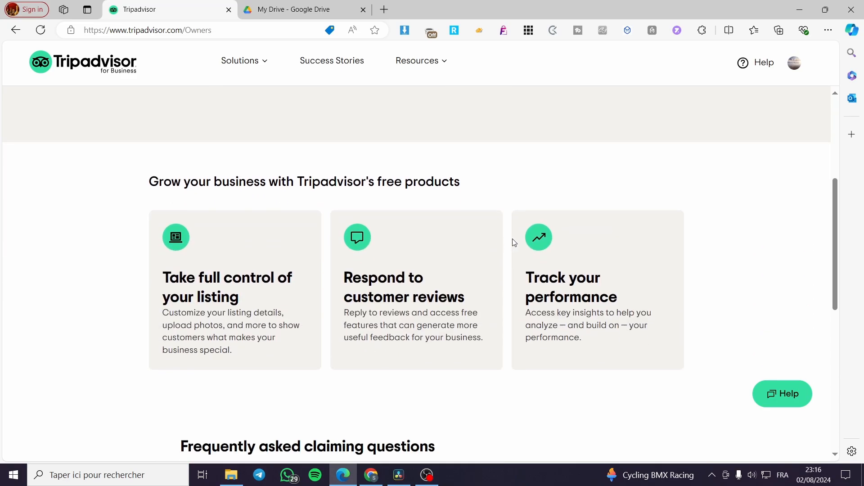
{"action": "scroll", "coordinate": [717, 265], "scroll_direction": "down", "scroll_amount": 1}
{"action": "scroll", "coordinate": [702, 264], "scroll_direction": "down", "scroll_amount": 1}
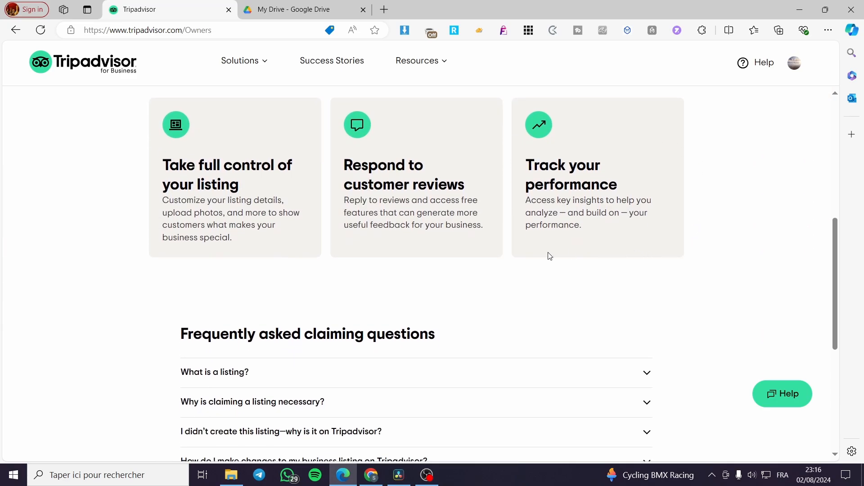
{"action": "scroll", "coordinate": [548, 253], "scroll_direction": "up", "scroll_amount": 3}
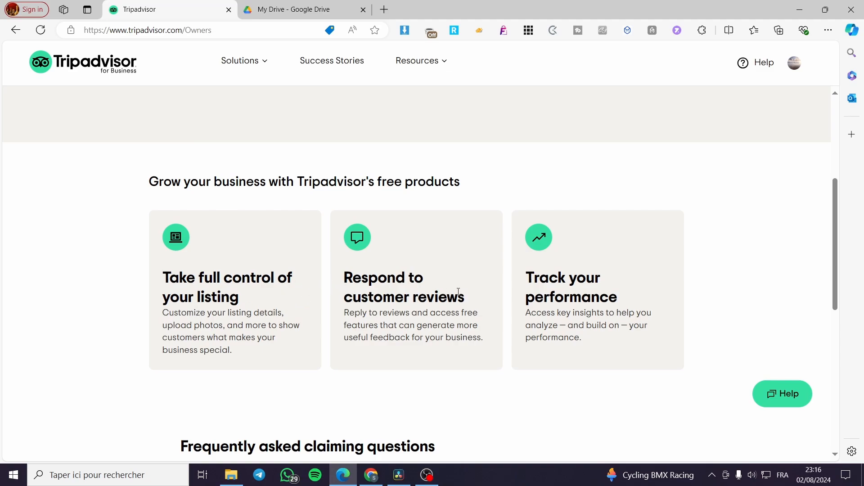
{"action": "scroll", "coordinate": [431, 297], "scroll_direction": "up", "scroll_amount": 5}
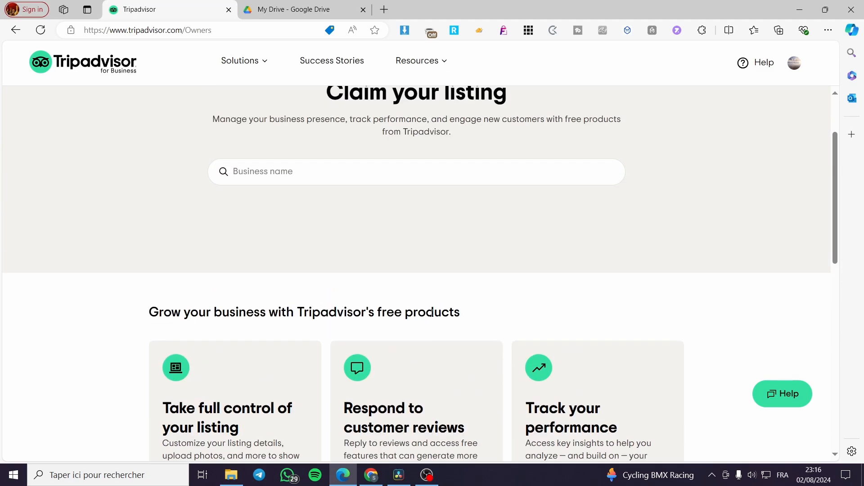
{"action": "scroll", "coordinate": [473, 278], "scroll_direction": "down", "scroll_amount": 2}
{"action": "scroll", "coordinate": [479, 267], "scroll_direction": "down", "scroll_amount": 2}
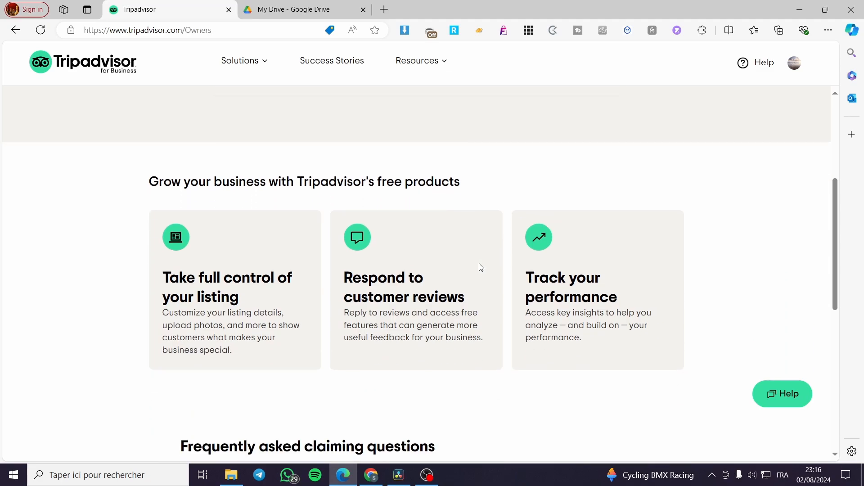
{"action": "scroll", "coordinate": [517, 276], "scroll_direction": "down", "scroll_amount": 1}
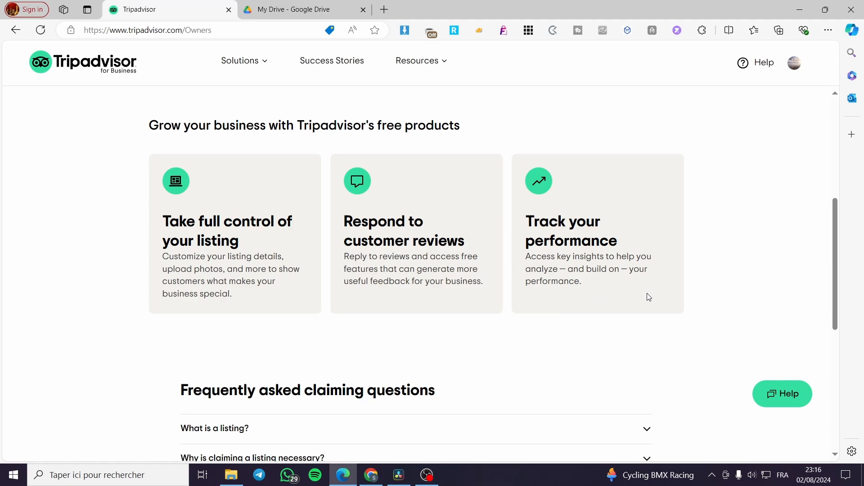
{"action": "scroll", "coordinate": [505, 313], "scroll_direction": "down", "scroll_amount": 1}
{"action": "scroll", "coordinate": [504, 312], "scroll_direction": "up", "scroll_amount": 1}
{"action": "scroll", "coordinate": [457, 305], "scroll_direction": "down", "scroll_amount": 5}
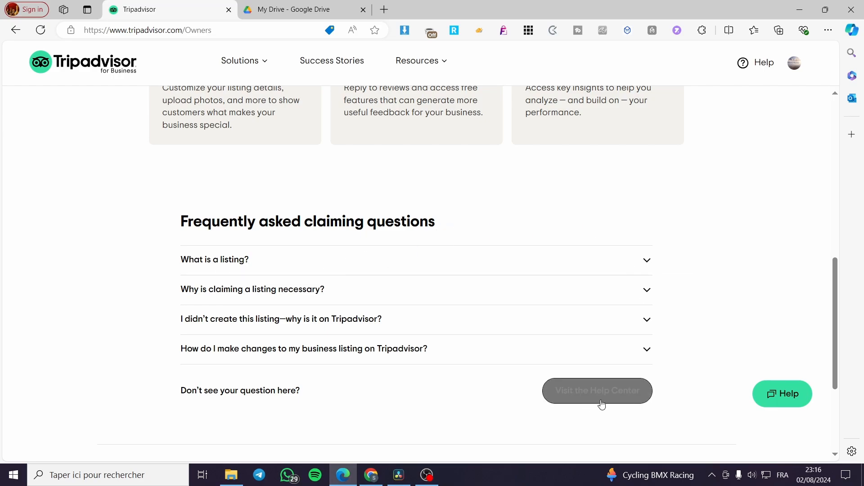
{"action": "scroll", "coordinate": [675, 364], "scroll_direction": "up", "scroll_amount": 3}
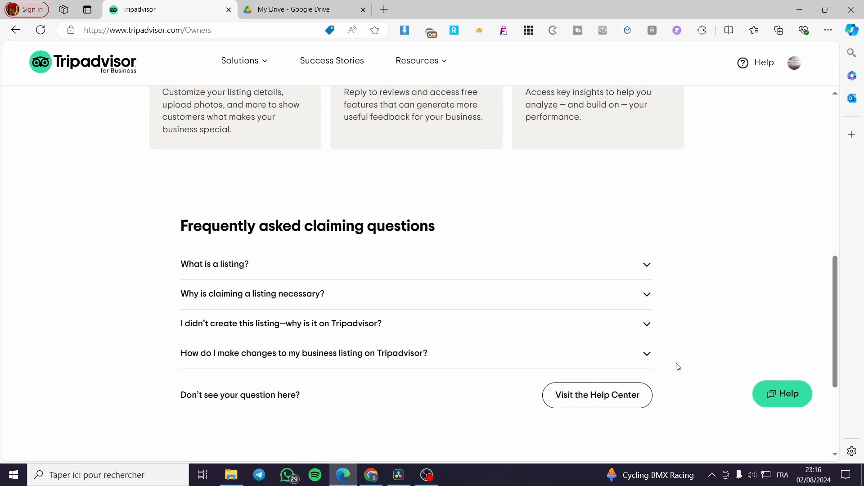
{"action": "scroll", "coordinate": [674, 374], "scroll_direction": "down", "scroll_amount": 3}
{"action": "scroll", "coordinate": [261, 303], "scroll_direction": "up", "scroll_amount": 10}
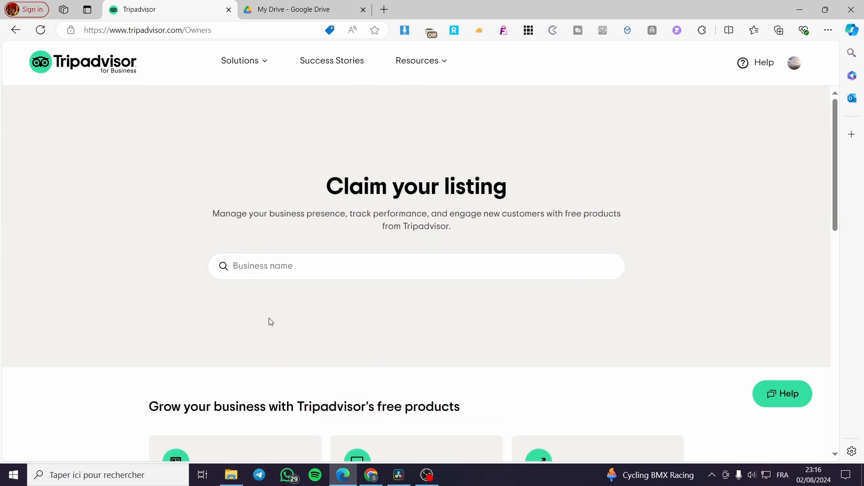
Search the existing business listings for "Jack bar" and look through the suggested places.
{"action": "left_click", "coordinate": [317, 268]}
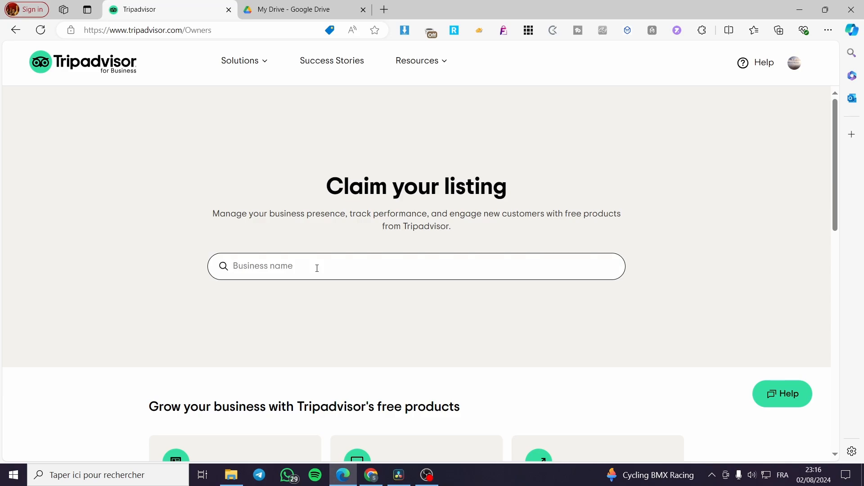
{"action": "type", "text": "Jack"}
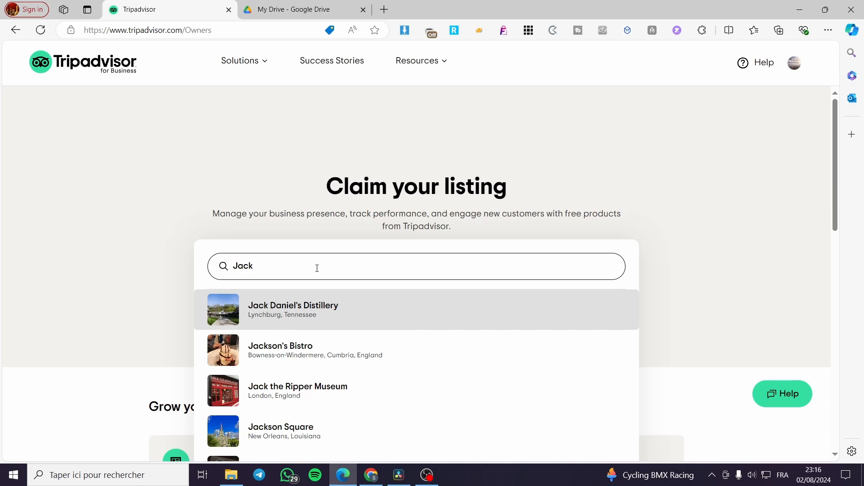
{"action": "type", "text": " barbe"}
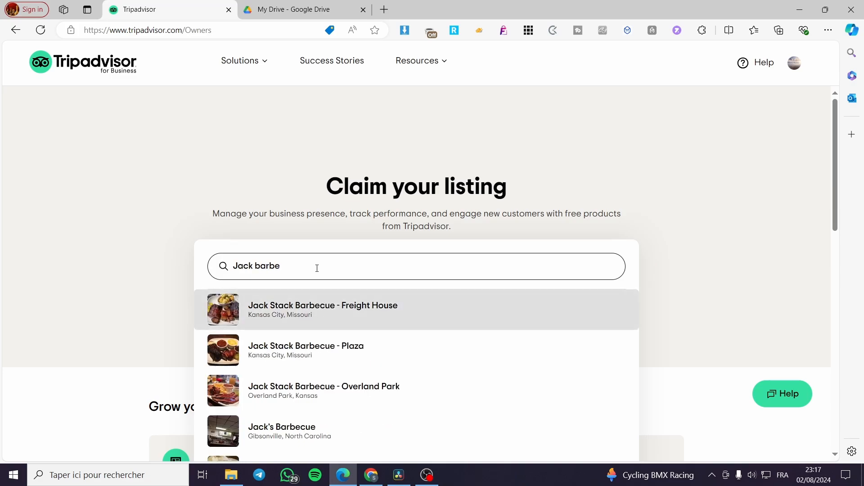
{"action": "key", "text": "BackSpace"}
{"action": "key", "text": "BackSpace"}
{"action": "key", "text": "BackSpace"}
{"action": "key", "text": "BackSpace"}
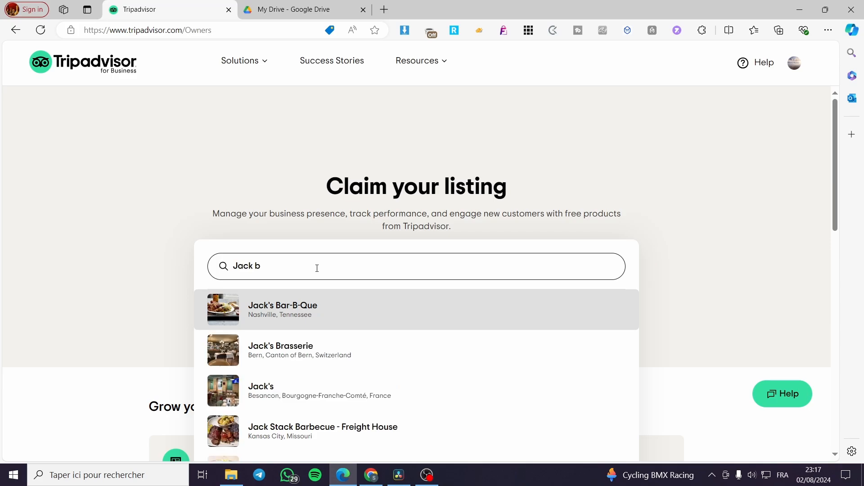
{"action": "type", "text": "ar"}
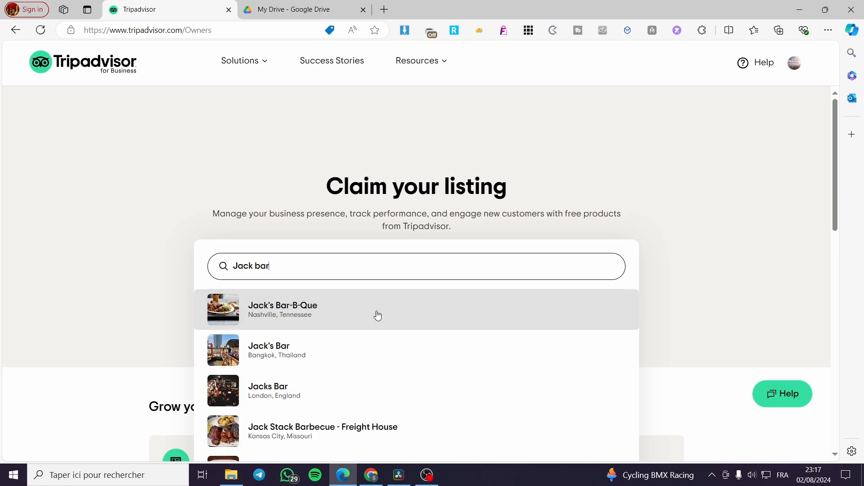
{"action": "scroll", "coordinate": [409, 337], "scroll_direction": "down", "scroll_amount": 5}
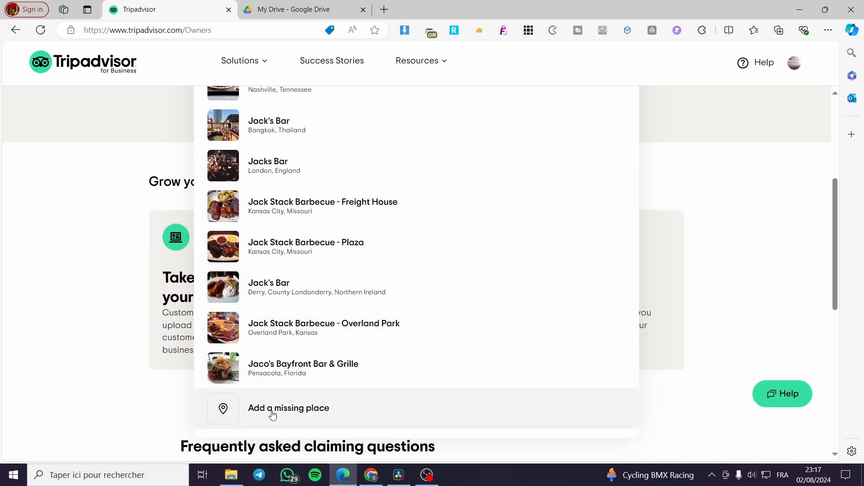
{"action": "scroll", "coordinate": [272, 415], "scroll_direction": "up", "scroll_amount": 5}
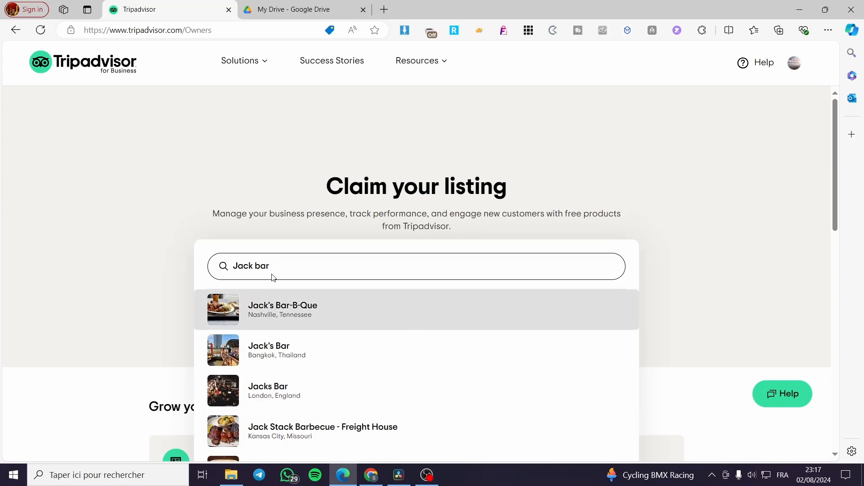
Extend the business search to "Jack barbershop" and choose to add a missing place.
{"action": "type", "text": "bers"}
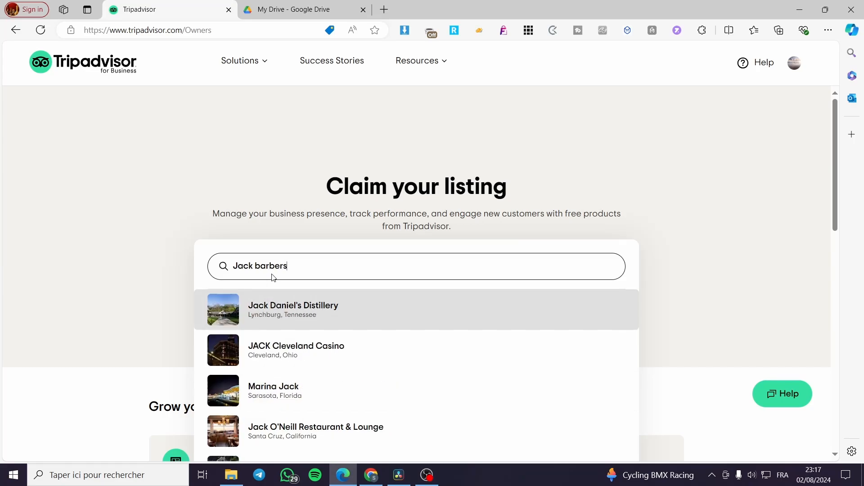
{"action": "type", "text": "hop"}
{"action": "scroll", "coordinate": [276, 281], "scroll_direction": "down", "scroll_amount": 5}
{"action": "scroll", "coordinate": [373, 216], "scroll_direction": "up", "scroll_amount": 4}
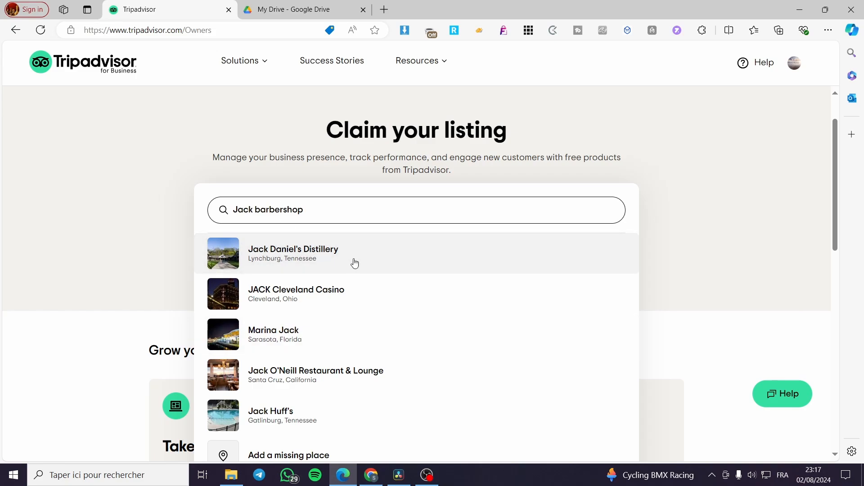
{"action": "scroll", "coordinate": [354, 266], "scroll_direction": "down", "scroll_amount": 2}
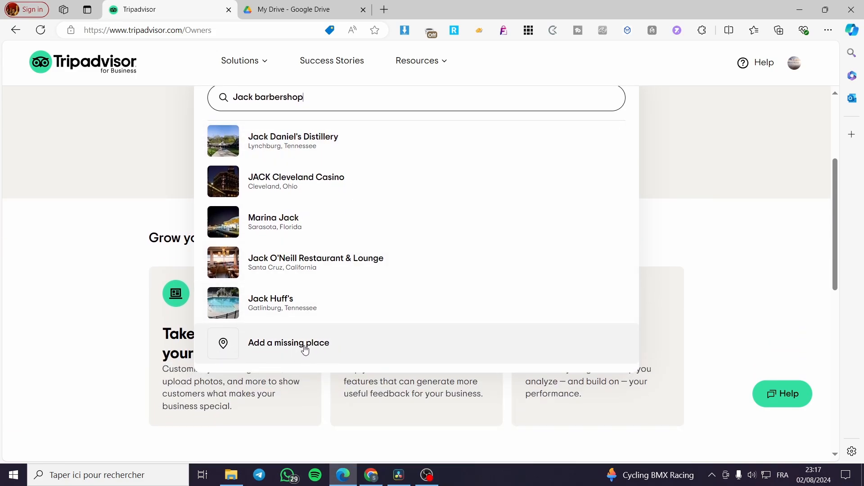
{"action": "left_click", "coordinate": [288, 348]}
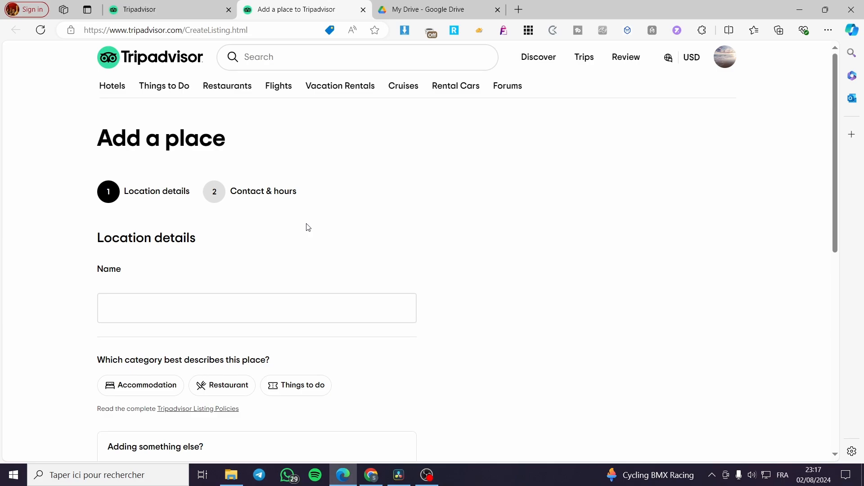
{"action": "left_click", "coordinate": [215, 4]}
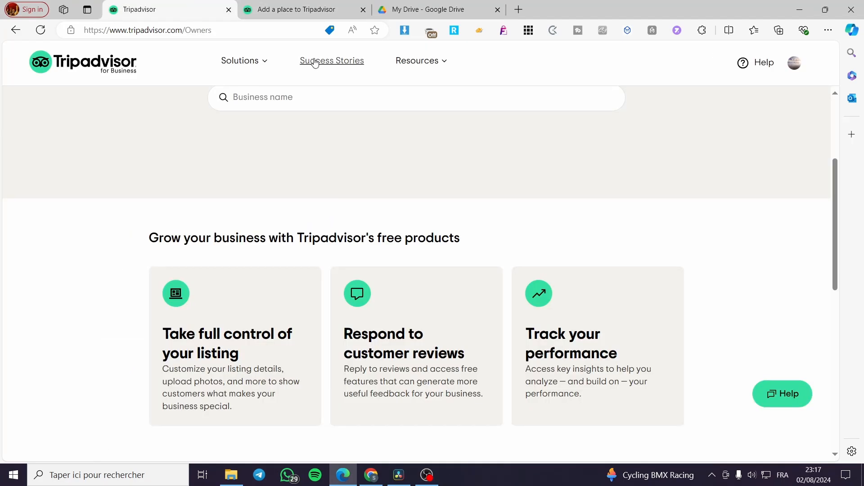
{"action": "scroll", "coordinate": [310, 154], "scroll_direction": "up", "scroll_amount": 2}
{"action": "left_click", "coordinate": [300, 210]}
{"action": "left_click", "coordinate": [266, 10]}
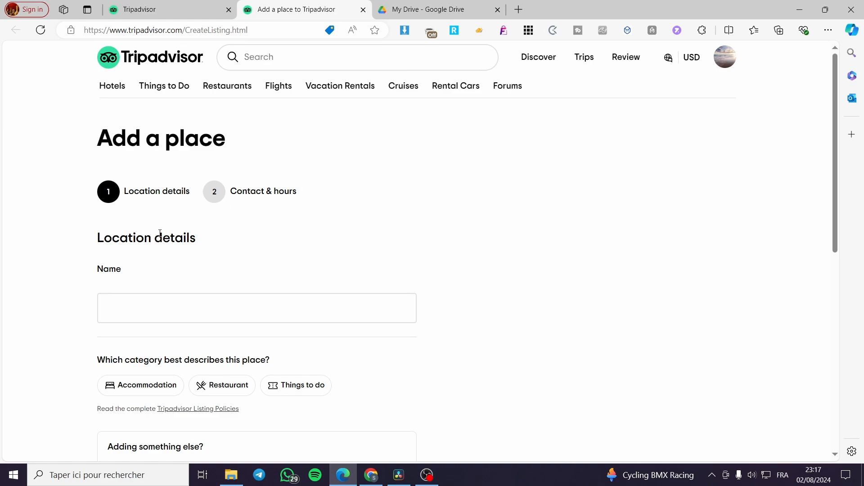
Enter "Jacks spot" as the name of the new place.
{"action": "scroll", "coordinate": [168, 235], "scroll_direction": "down", "scroll_amount": 2}
{"action": "left_click", "coordinate": [137, 195]}
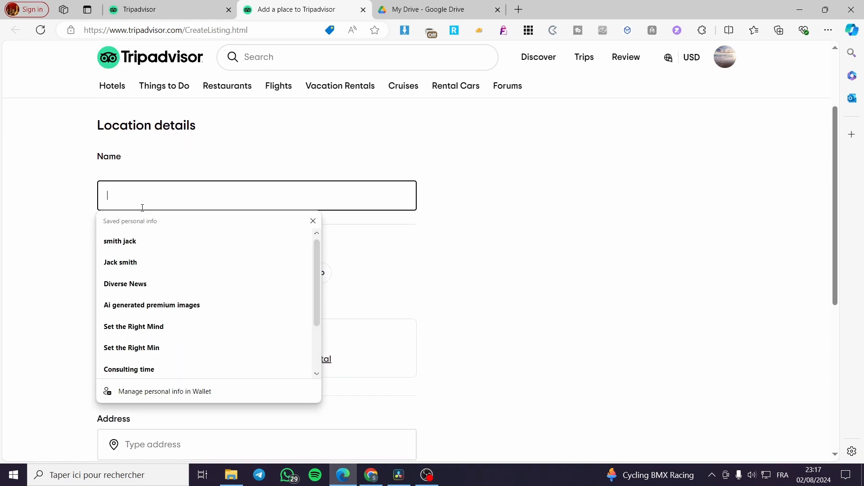
{"action": "left_click", "coordinate": [153, 238]}
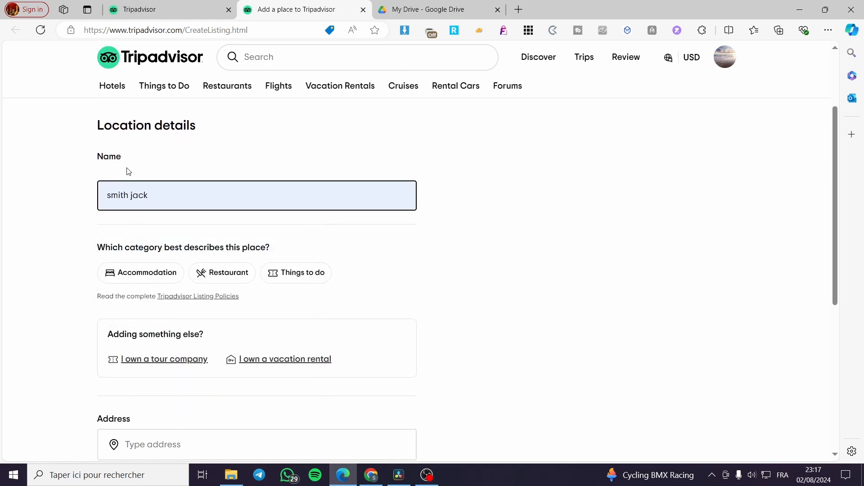
{"action": "left_click_drag", "start_coordinate": [168, 201], "coordinate": [85, 201]}
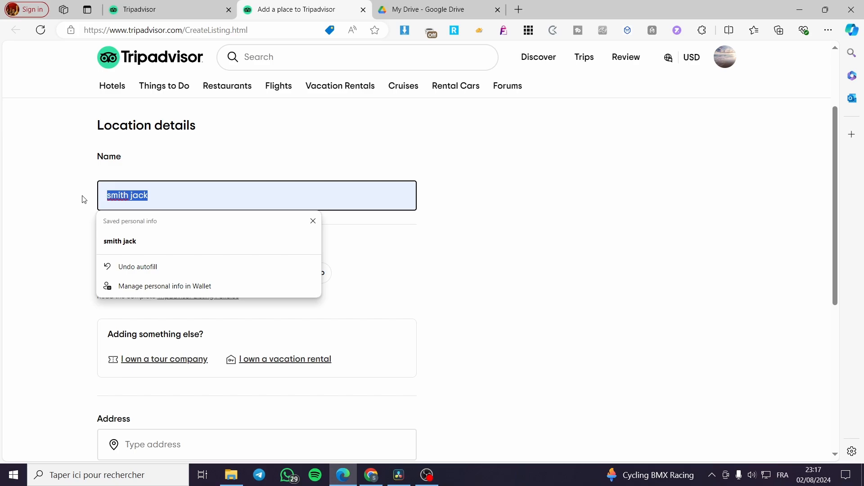
{"action": "type", "text": "Jacks"}
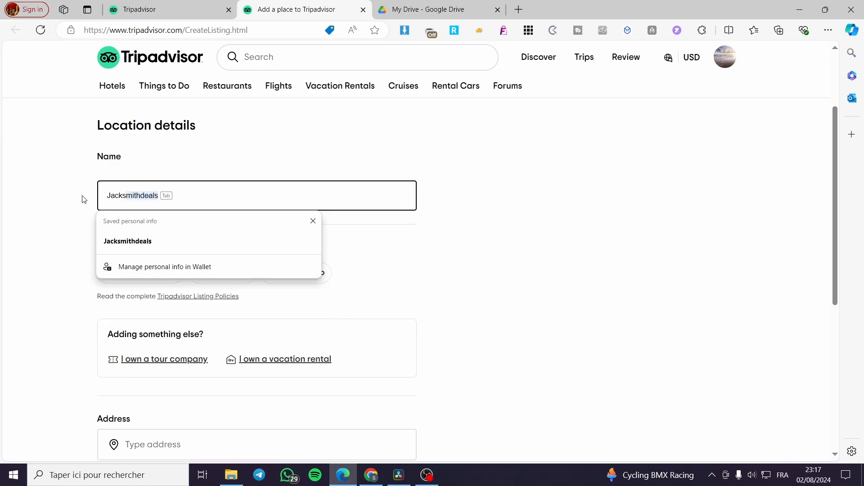
{"action": "type", "text": " spot"}
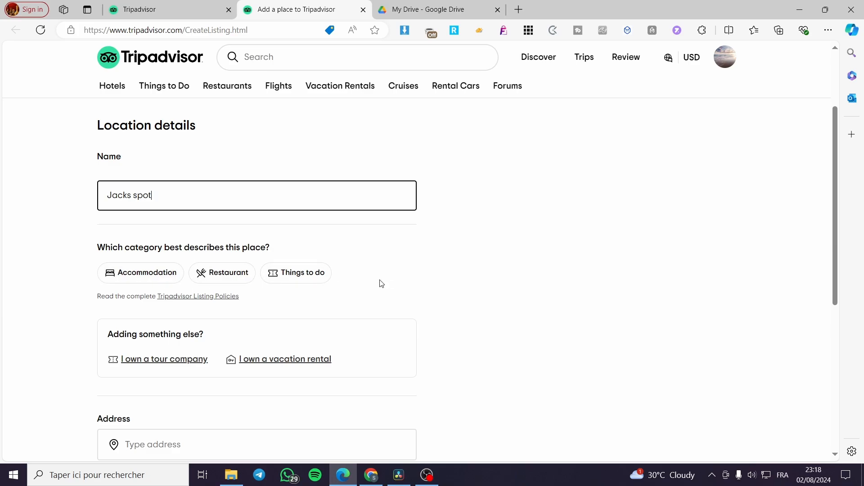
Try the Things to do category and search its kinds of place for "barber" and "rest".
{"action": "left_click", "coordinate": [314, 284]}
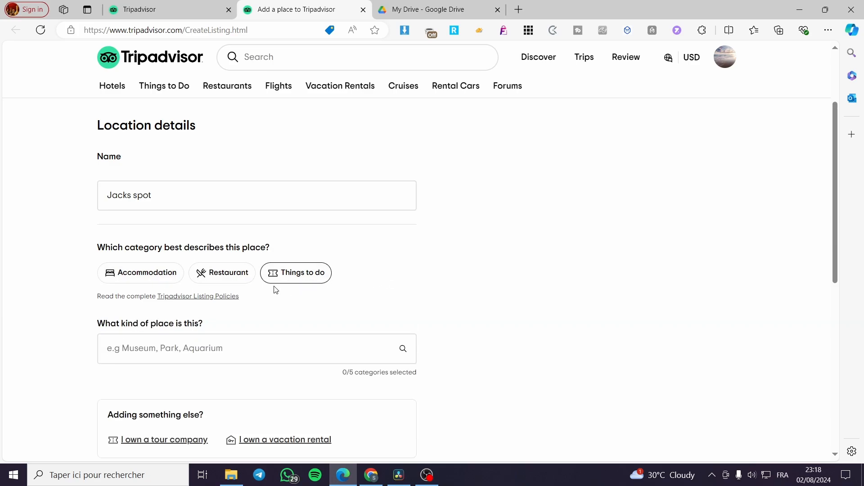
{"action": "left_click", "coordinate": [229, 350]}
{"action": "scroll", "coordinate": [229, 349], "scroll_direction": "down", "scroll_amount": 1}
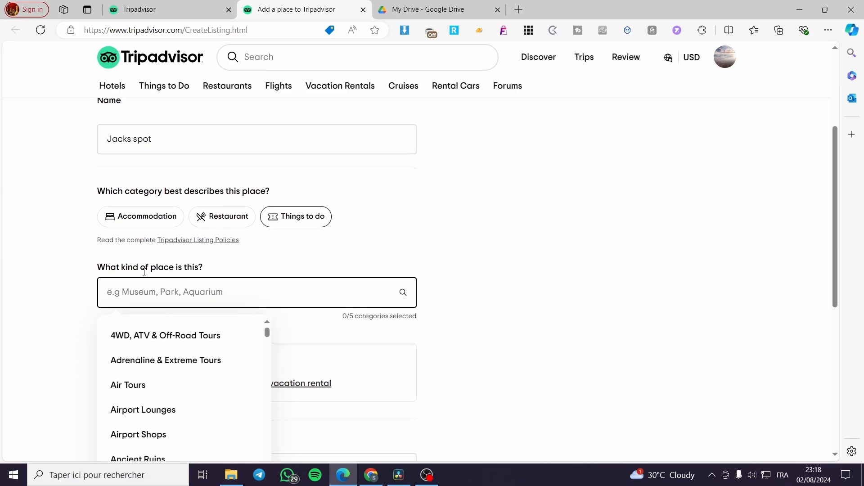
{"action": "type", "text": "barber"}
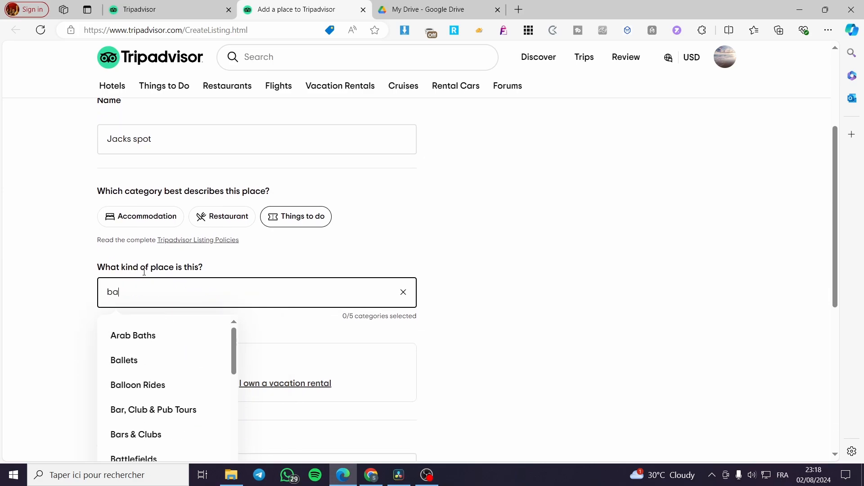
{"action": "key", "text": "BackSpace"}
{"action": "key", "text": "BackSpace"}
{"action": "key", "text": "BackSpace"}
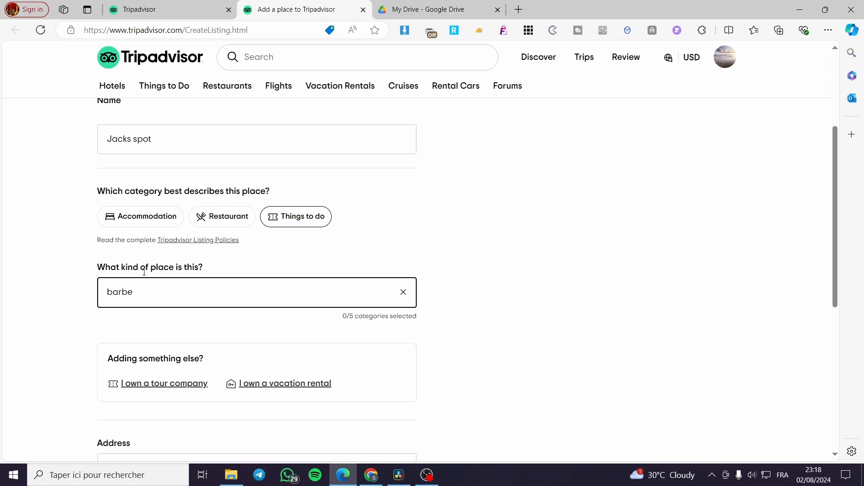
{"action": "key", "text": "BackSpace"}
{"action": "key", "text": "BackSpace"}
{"action": "key", "text": "BackSpace"}
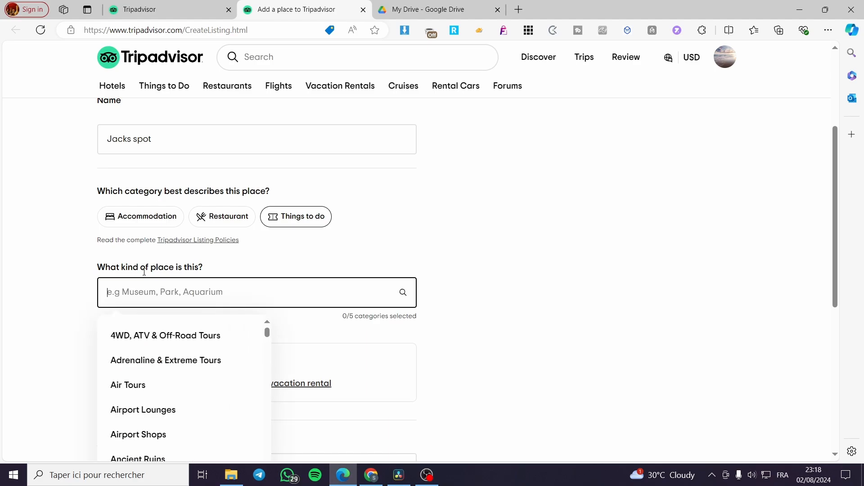
{"action": "type", "text": "rest"}
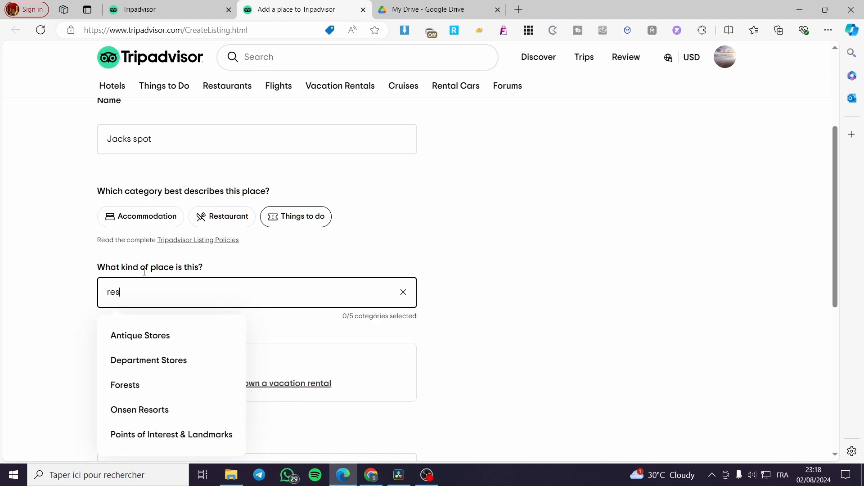
Set the place's category to Accommodation and its accommodation type to Vacation Rental House.
{"action": "left_click", "coordinate": [202, 218]}
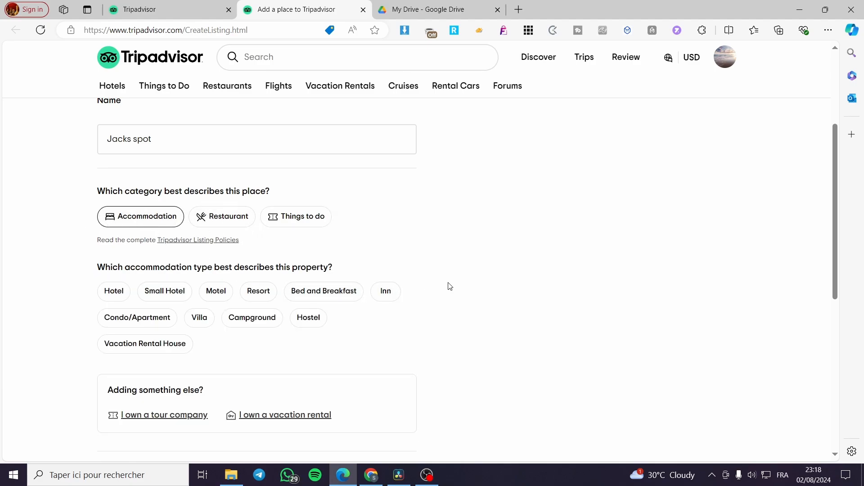
{"action": "scroll", "coordinate": [247, 251], "scroll_direction": "up", "scroll_amount": 4}
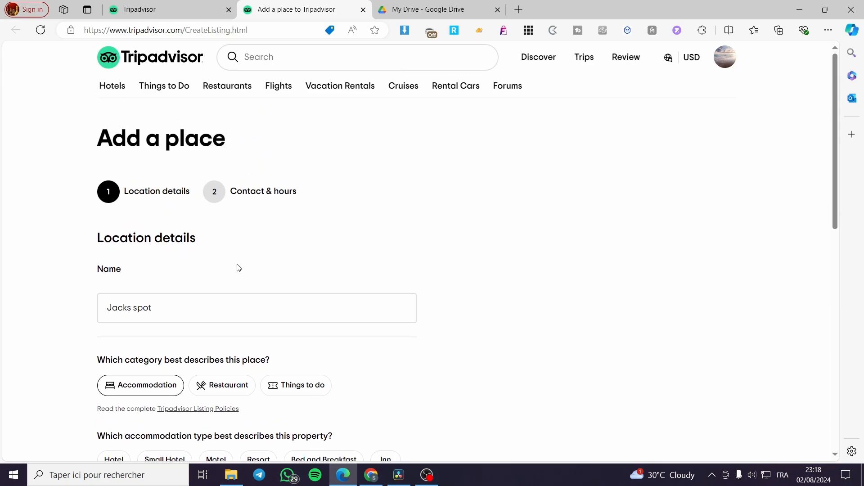
{"action": "scroll", "coordinate": [239, 267], "scroll_direction": "down", "scroll_amount": 3}
{"action": "scroll", "coordinate": [206, 259], "scroll_direction": "down", "scroll_amount": 2}
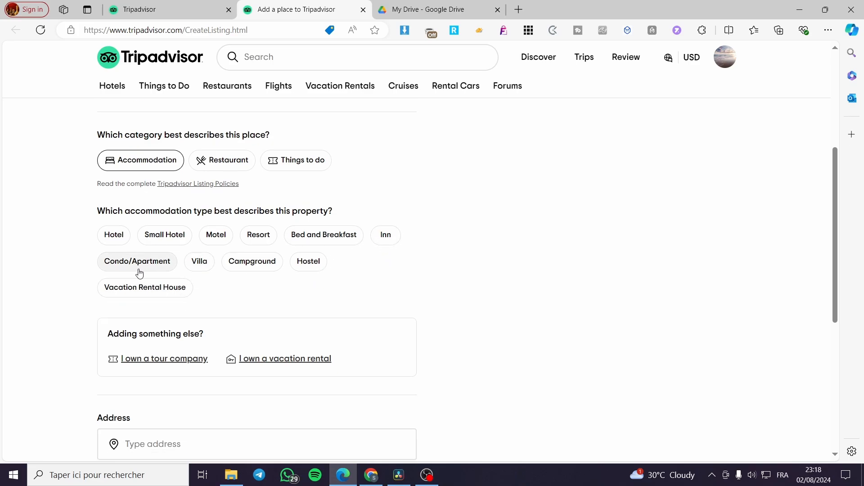
{"action": "left_click", "coordinate": [141, 292]}
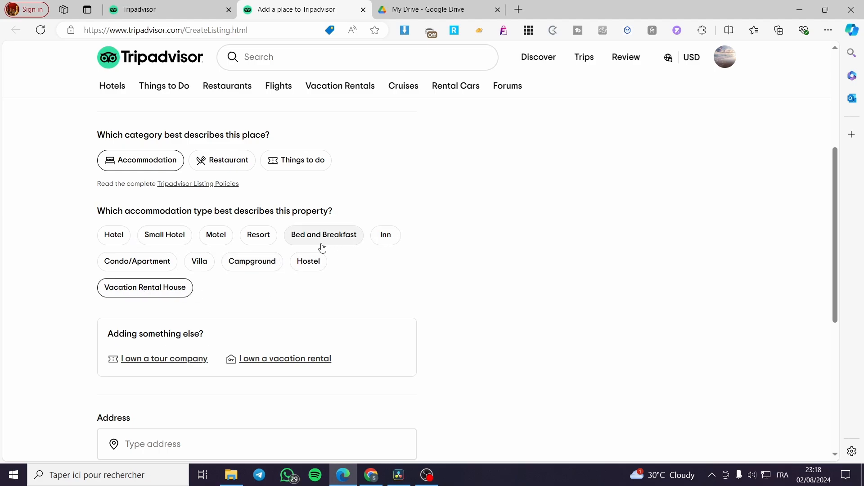
Choose to add the address manually and fill in the first line with the street address.
{"action": "scroll", "coordinate": [477, 259], "scroll_direction": "down", "scroll_amount": 2}
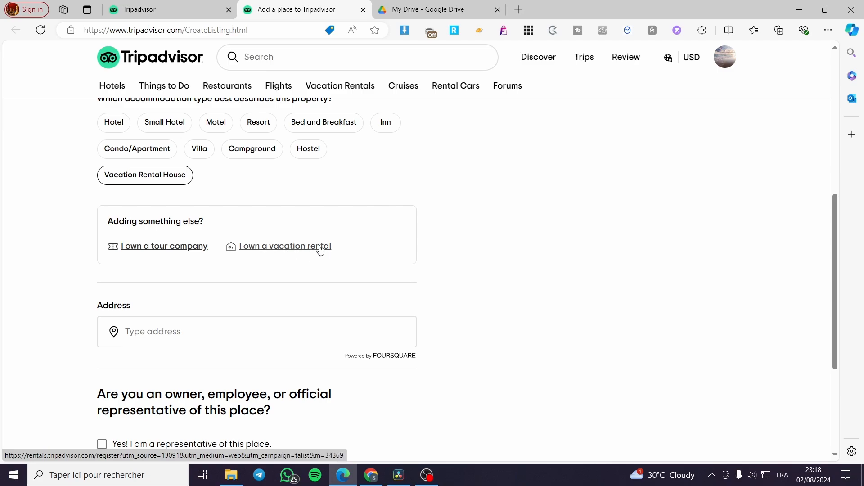
{"action": "scroll", "coordinate": [452, 249], "scroll_direction": "down", "scroll_amount": 2}
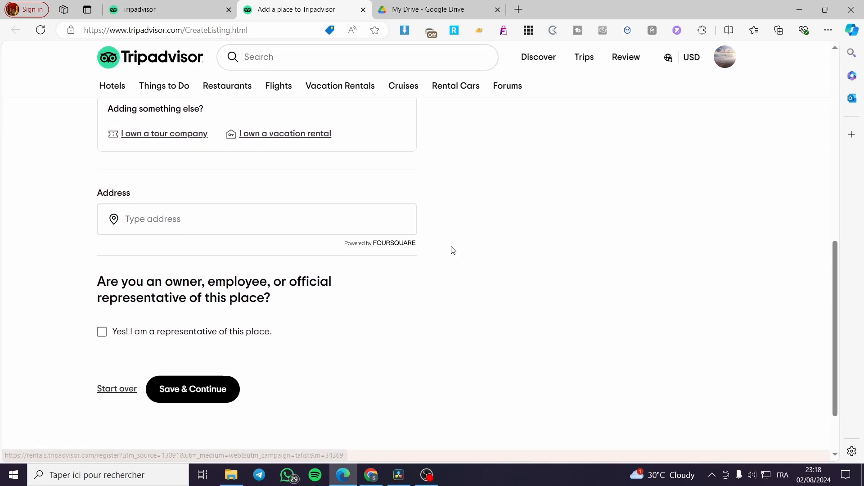
{"action": "left_click", "coordinate": [196, 222]}
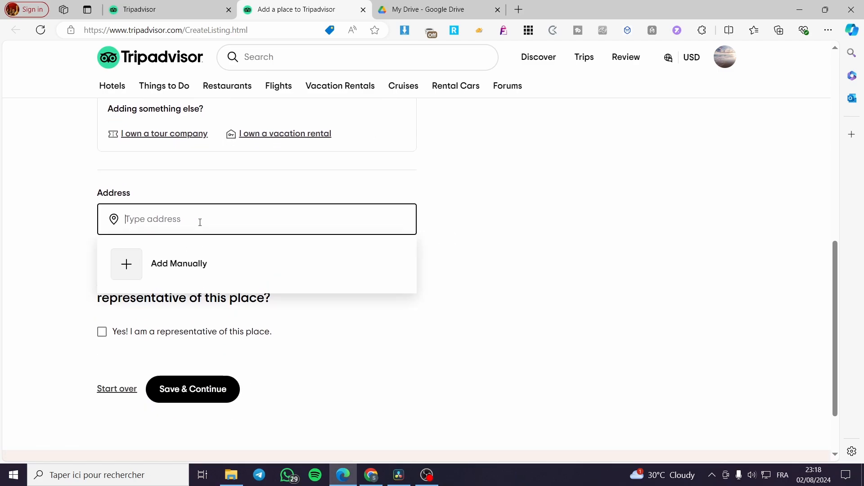
{"action": "left_click", "coordinate": [170, 263]}
{"action": "left_click", "coordinate": [135, 217]}
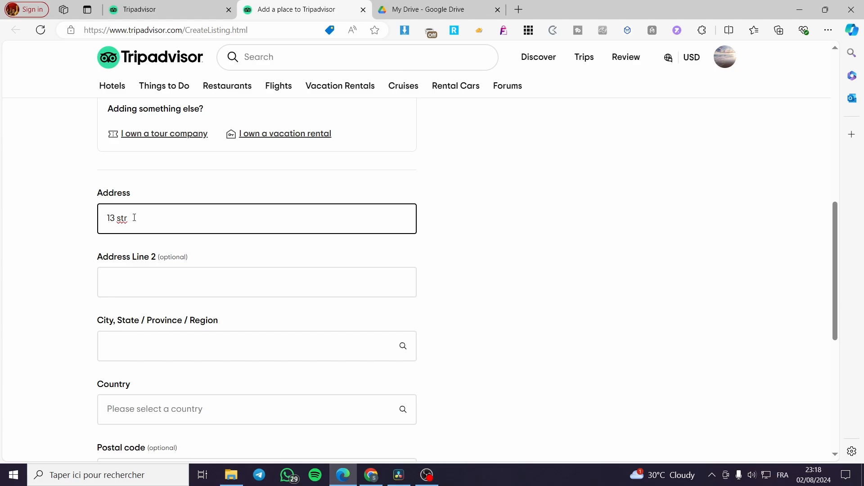
{"action": "double_click", "coordinate": [113, 217]}
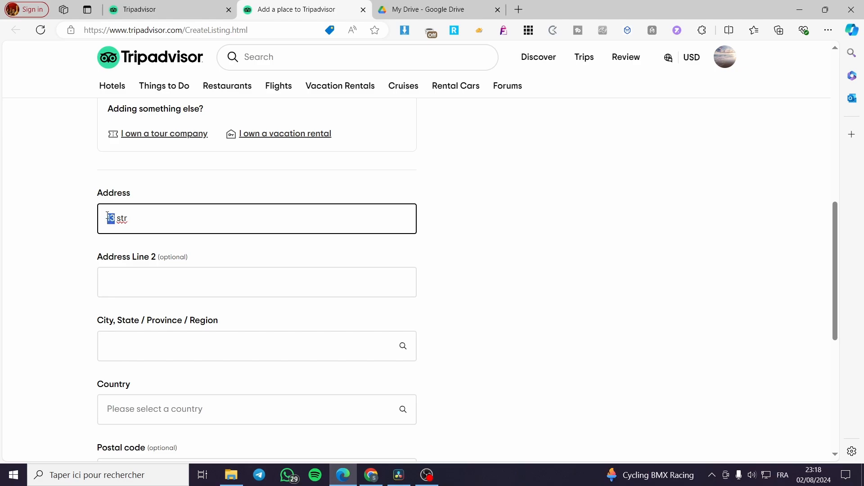
{"action": "type", "text": "45"}
{"action": "left_click", "coordinate": [502, 243]}
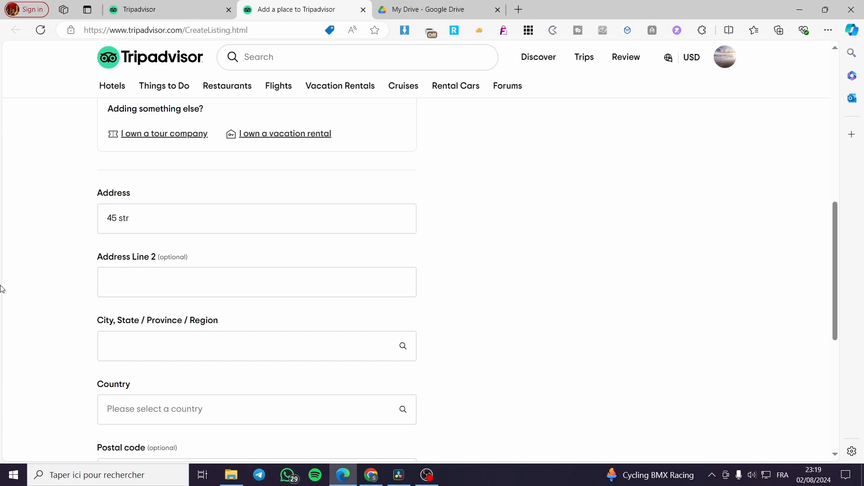
Search the city field for "New York" and select New York City, New York, United States.
{"action": "scroll", "coordinate": [135, 324], "scroll_direction": "down", "scroll_amount": 1}
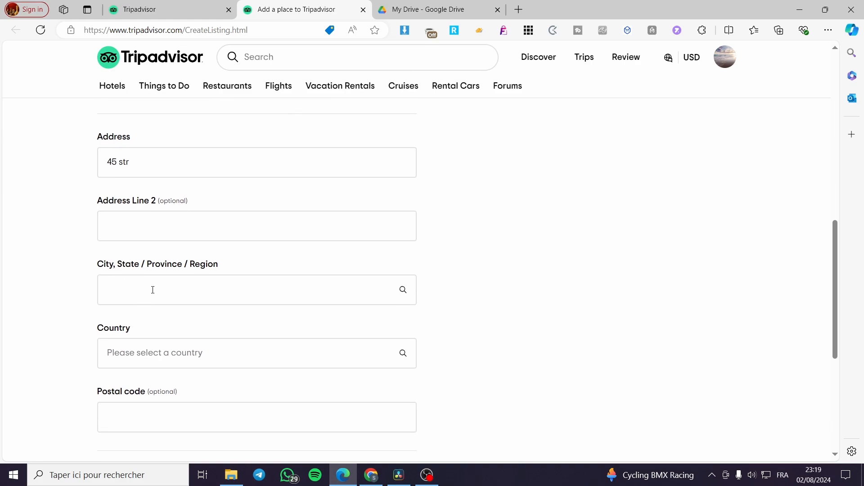
{"action": "left_click", "coordinate": [153, 289]}
{"action": "type", "text": "Ne"}
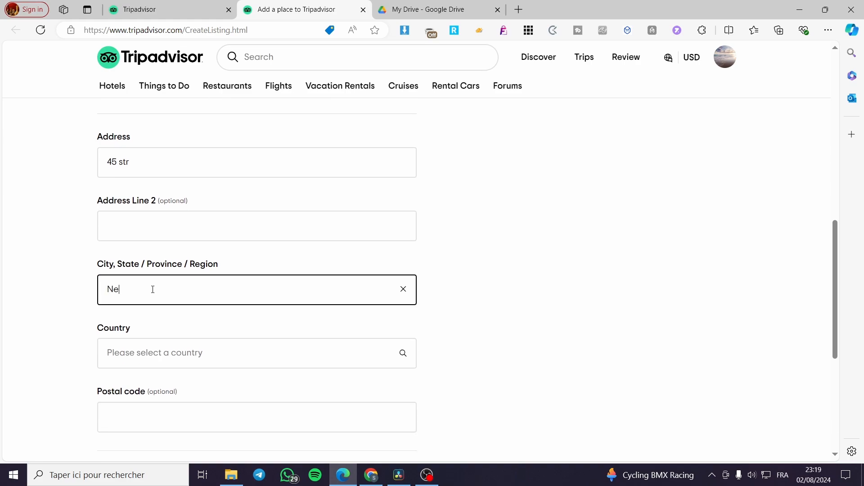
{"action": "type", "text": "w Y"}
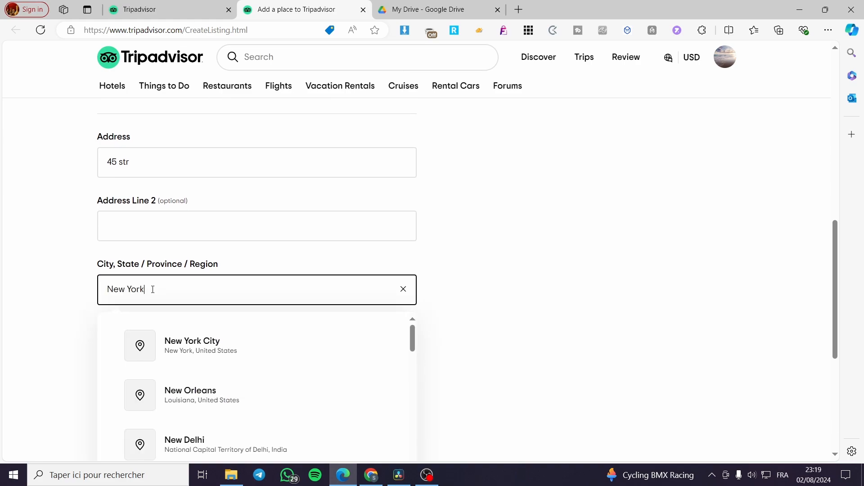
{"action": "type", "text": "ork"}
{"action": "left_click", "coordinate": [245, 344]}
{"action": "scroll", "coordinate": [369, 304], "scroll_direction": "down", "scroll_amount": 2}
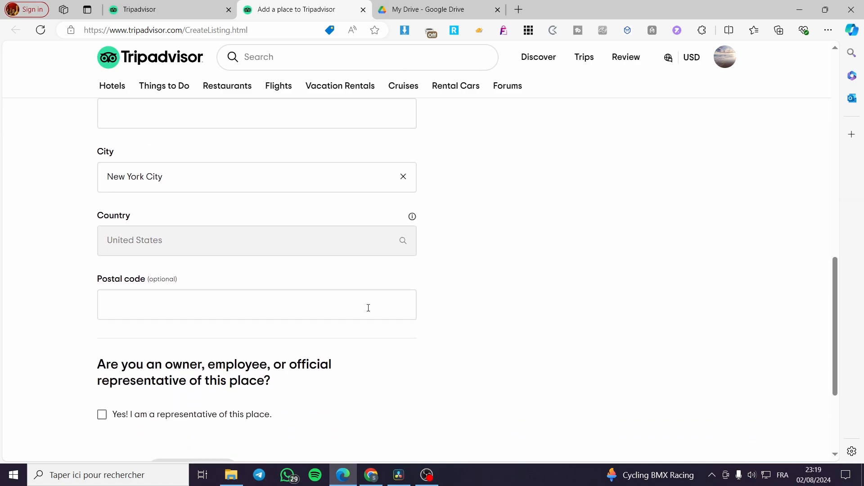
Try adjusting the location pin on the map, and cancel the adjustment.
{"action": "scroll", "coordinate": [658, 309], "scroll_direction": "up", "scroll_amount": 10}
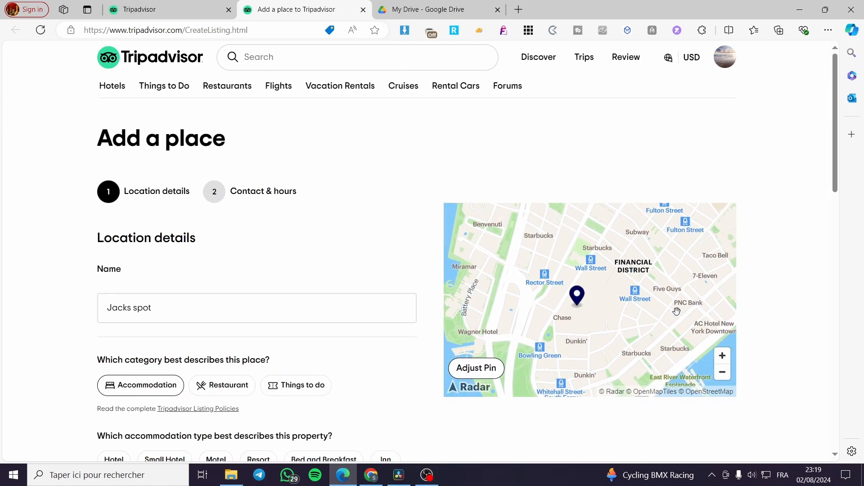
{"action": "left_click_drag", "start_coordinate": [561, 295], "coordinate": [516, 314]}
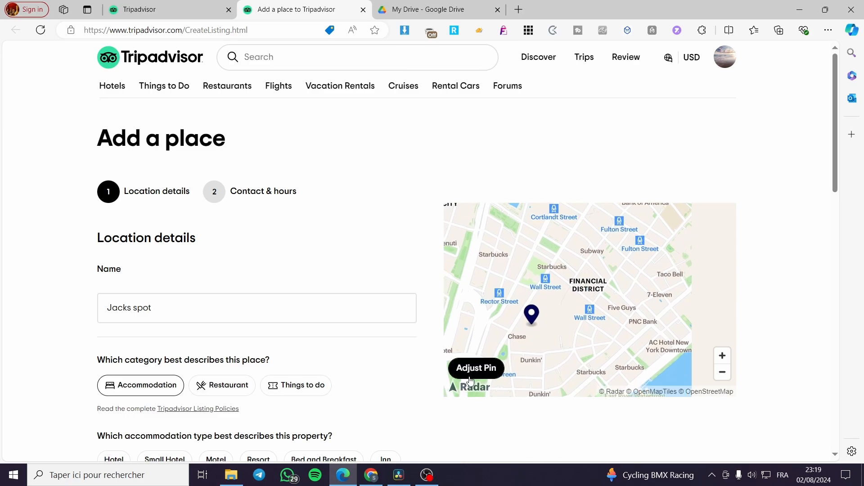
{"action": "left_click_drag", "start_coordinate": [527, 351], "coordinate": [507, 365]}
{"action": "left_click_drag", "start_coordinate": [516, 327], "coordinate": [506, 310]}
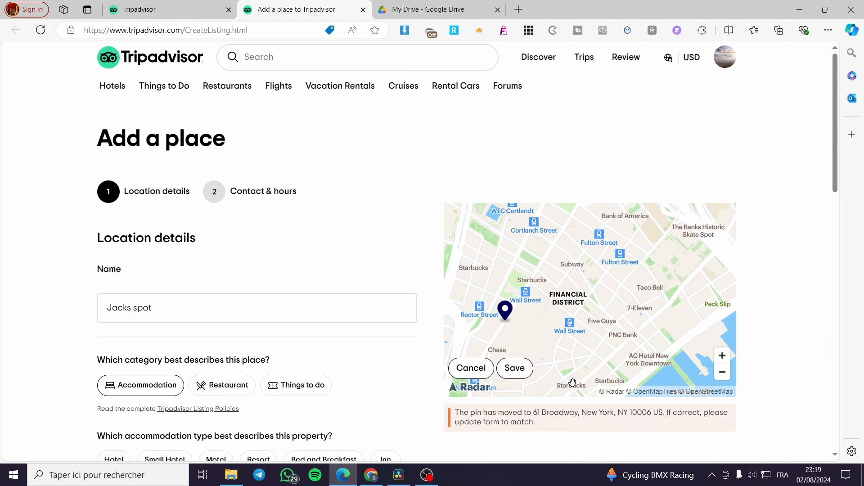
{"action": "left_click_drag", "start_coordinate": [507, 315], "coordinate": [539, 343]}
{"action": "left_click", "coordinate": [471, 368]}
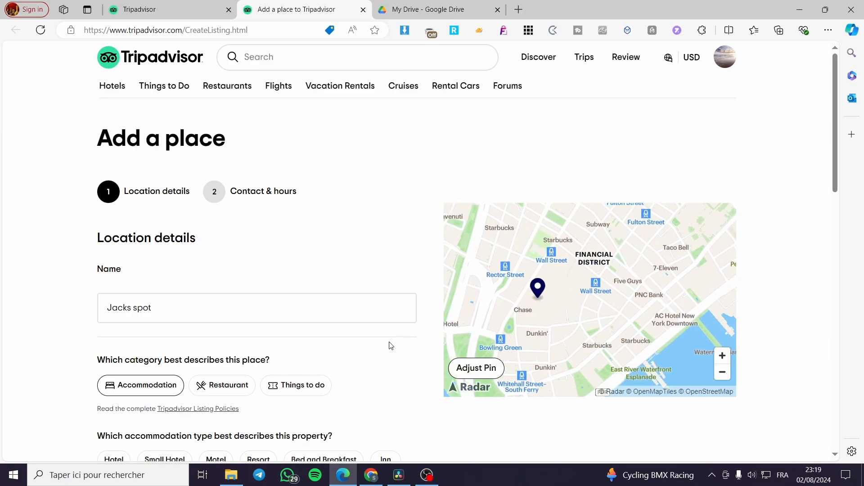
Review the address fields, the optional postal code and the representative question of the location details.
{"action": "scroll", "coordinate": [566, 317], "scroll_direction": "down", "scroll_amount": 5}
{"action": "scroll", "coordinate": [228, 304], "scroll_direction": "down", "scroll_amount": 4}
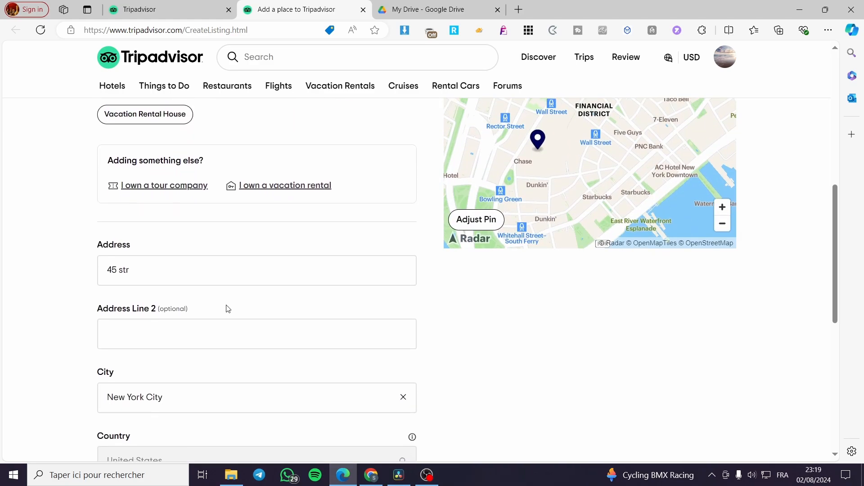
{"action": "scroll", "coordinate": [183, 295], "scroll_direction": "down", "scroll_amount": 5}
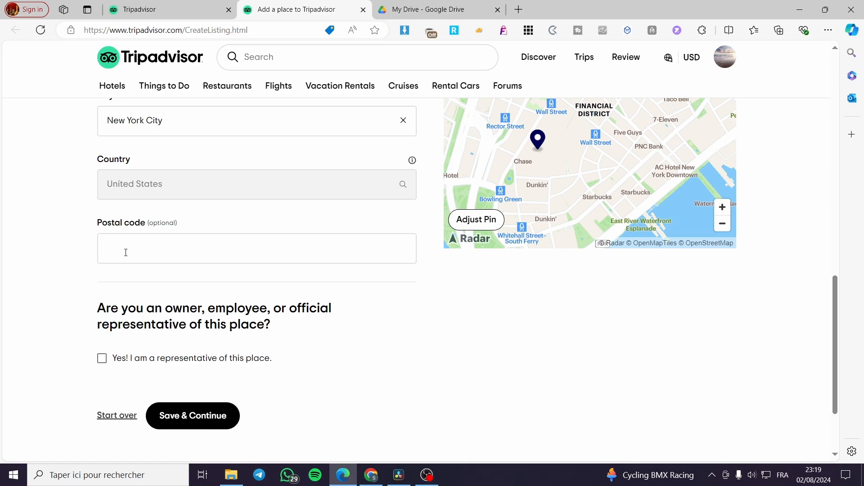
{"action": "left_click", "coordinate": [126, 253]}
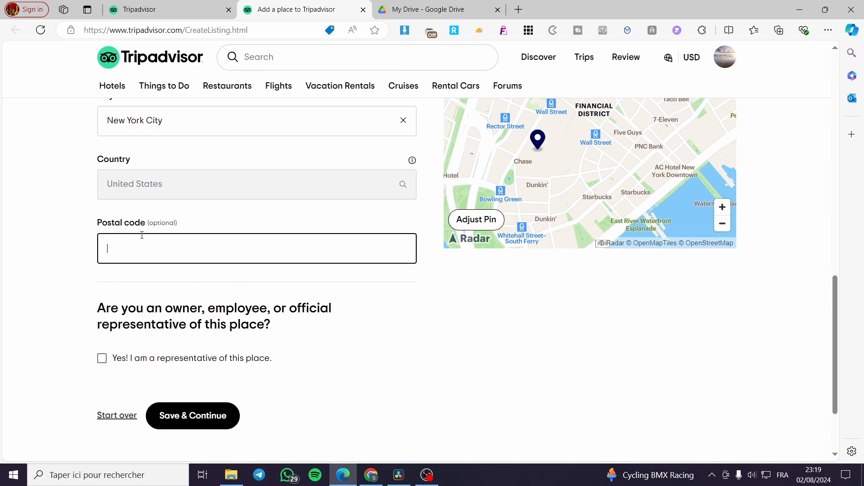
{"action": "scroll", "coordinate": [427, 287], "scroll_direction": "up", "scroll_amount": 6}
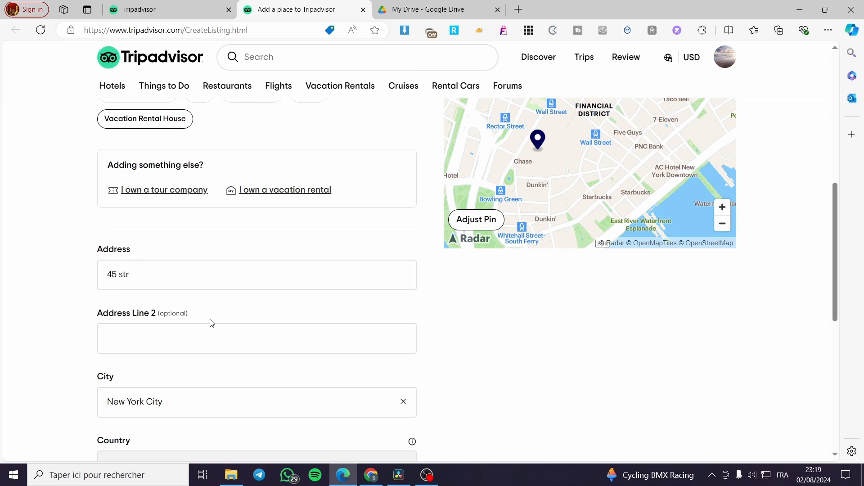
{"action": "scroll", "coordinate": [243, 270], "scroll_direction": "down", "scroll_amount": 2}
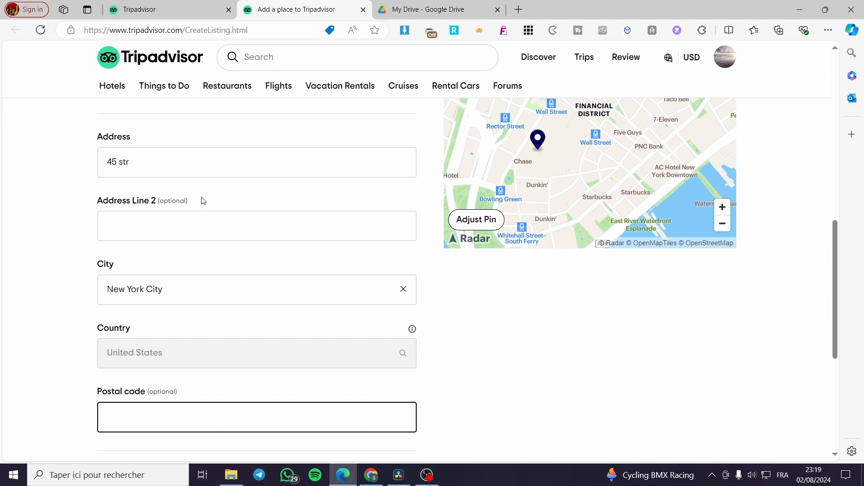
{"action": "scroll", "coordinate": [204, 202], "scroll_direction": "down", "scroll_amount": 3}
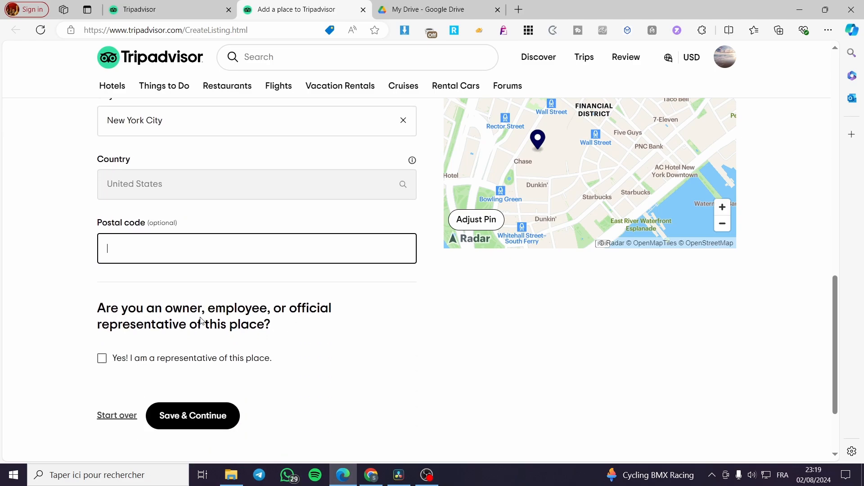
Declare yourself a representative of this place, leave the review emails option off, and save the location details.
{"action": "left_click", "coordinate": [102, 358]}
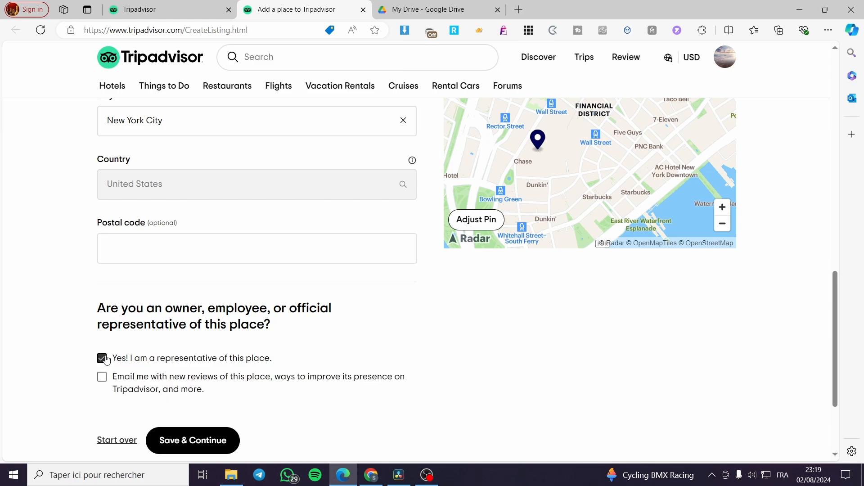
{"action": "left_click", "coordinate": [99, 380]}
{"action": "left_click", "coordinate": [100, 380]}
{"action": "scroll", "coordinate": [189, 407], "scroll_direction": "down", "scroll_amount": 1}
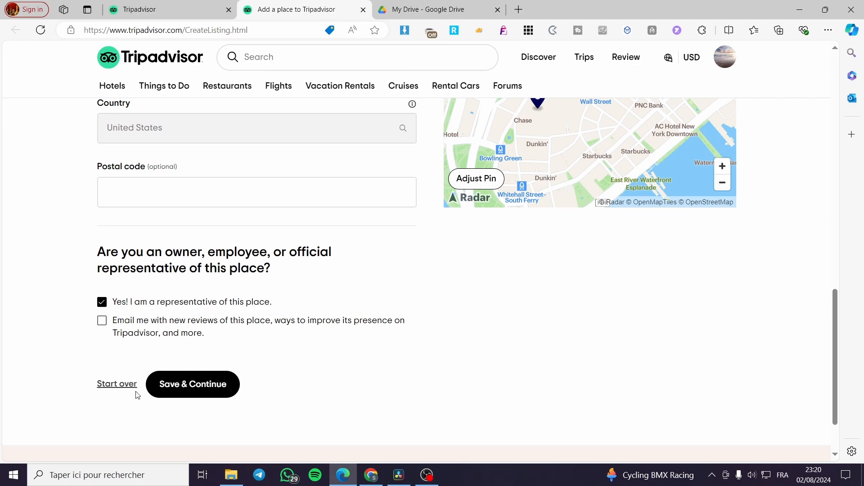
{"action": "left_click", "coordinate": [192, 392]}
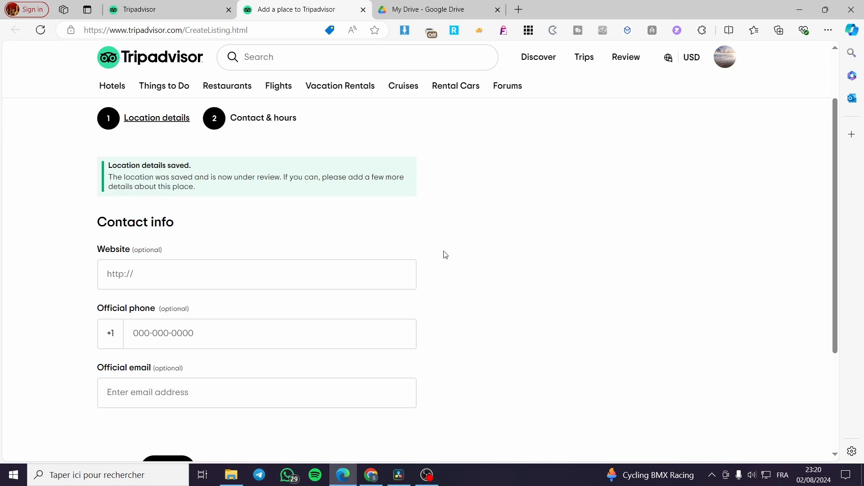
Submit the contact info with the optional website, official phone and official email left blank.
{"action": "scroll", "coordinate": [156, 228], "scroll_direction": "down", "scroll_amount": 2}
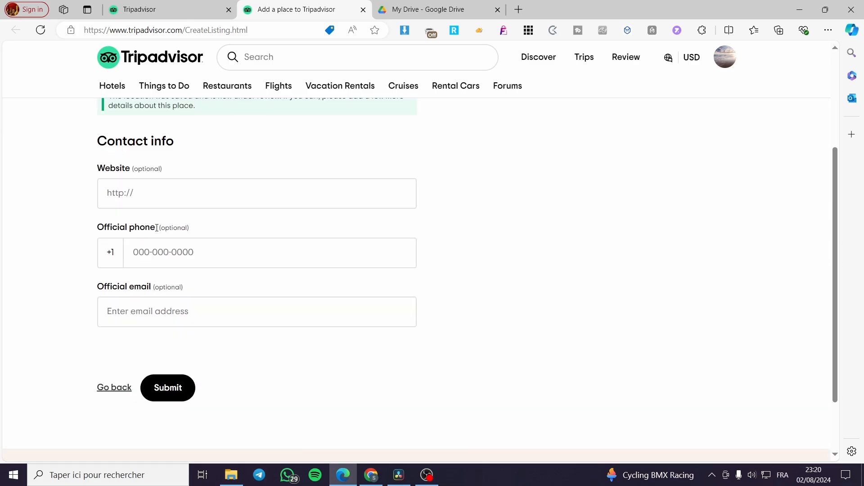
{"action": "scroll", "coordinate": [156, 227], "scroll_direction": "up", "scroll_amount": 1}
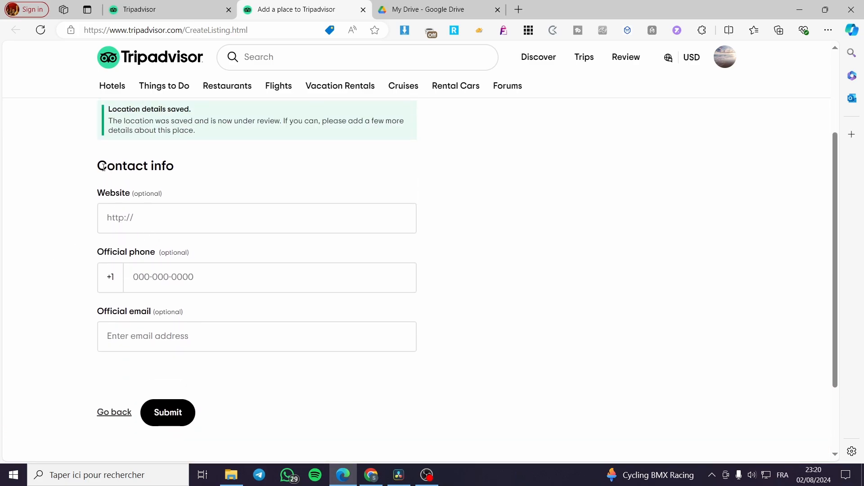
{"action": "left_click", "coordinate": [200, 221]}
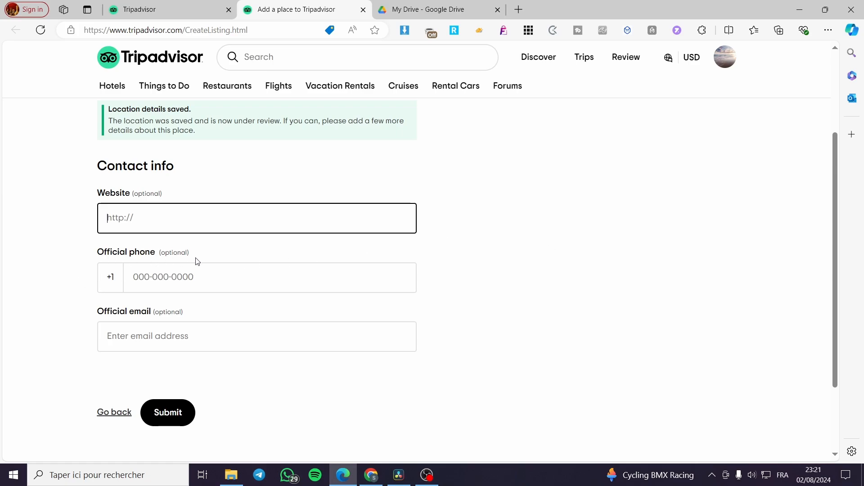
{"action": "left_click", "coordinate": [158, 278]}
{"action": "left_click", "coordinate": [472, 272]}
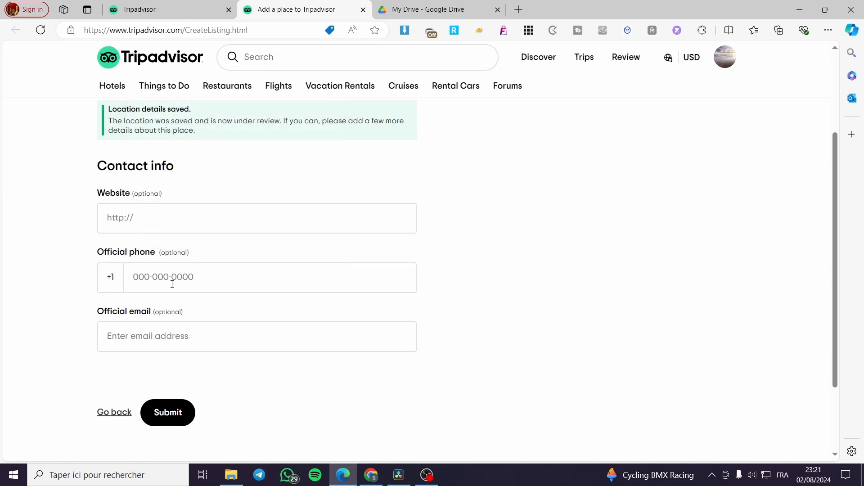
{"action": "scroll", "coordinate": [198, 278], "scroll_direction": "down", "scroll_amount": 2}
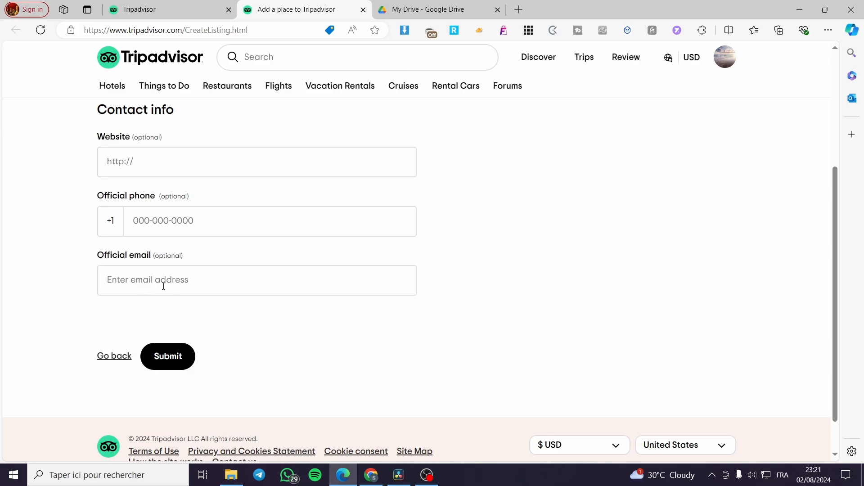
{"action": "scroll", "coordinate": [226, 288], "scroll_direction": "down", "scroll_amount": 1}
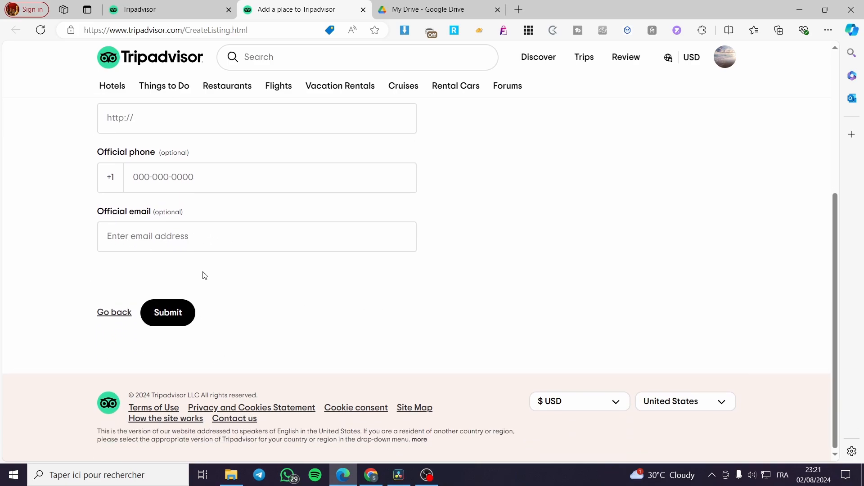
{"action": "scroll", "coordinate": [228, 234], "scroll_direction": "up", "scroll_amount": 4}
{"action": "scroll", "coordinate": [152, 220], "scroll_direction": "down", "scroll_amount": 3}
{"action": "left_click", "coordinate": [168, 311]}
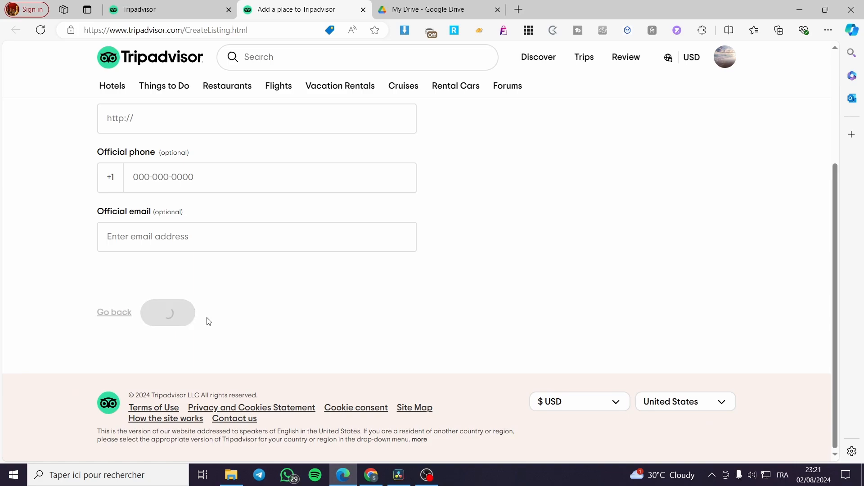
{"action": "scroll", "coordinate": [503, 258], "scroll_direction": "up", "scroll_amount": 1}
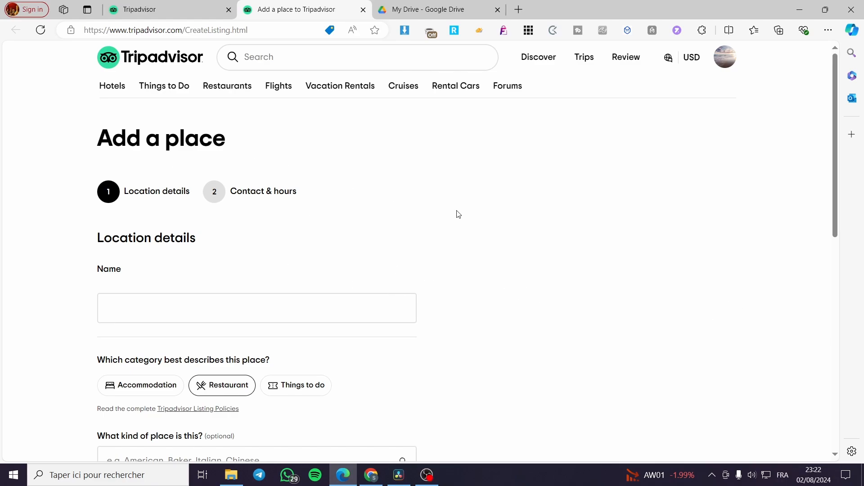
Try the Things to do category for the new place and switch it back to Restaurant.
{"action": "scroll", "coordinate": [261, 335], "scroll_direction": "down", "scroll_amount": 2}
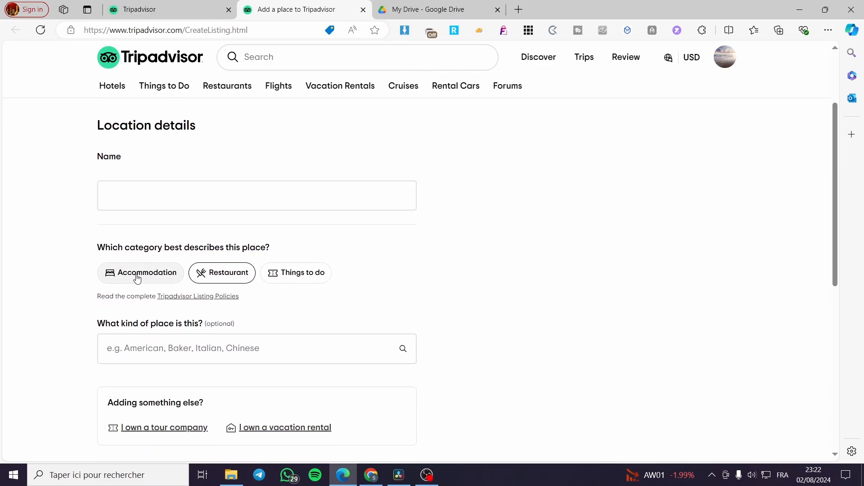
{"action": "left_click_drag", "start_coordinate": [229, 273], "coordinate": [233, 273]}
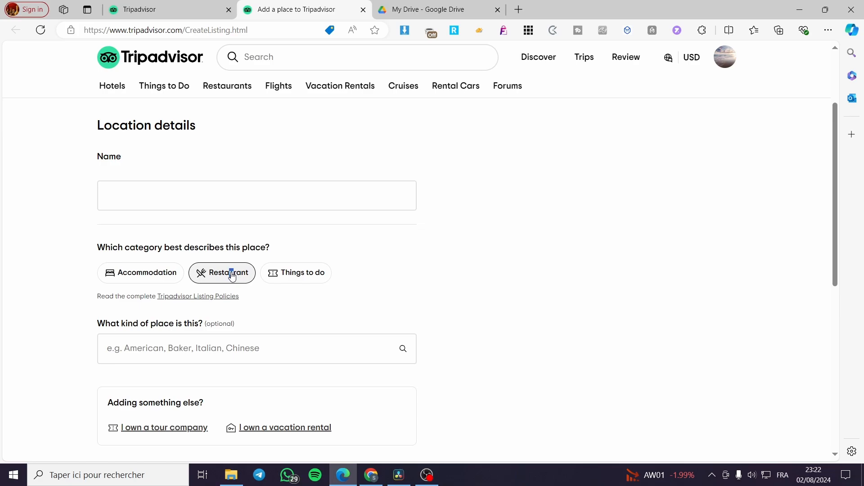
{"action": "left_click", "coordinate": [311, 274]}
{"action": "scroll", "coordinate": [367, 287], "scroll_direction": "down", "scroll_amount": 1}
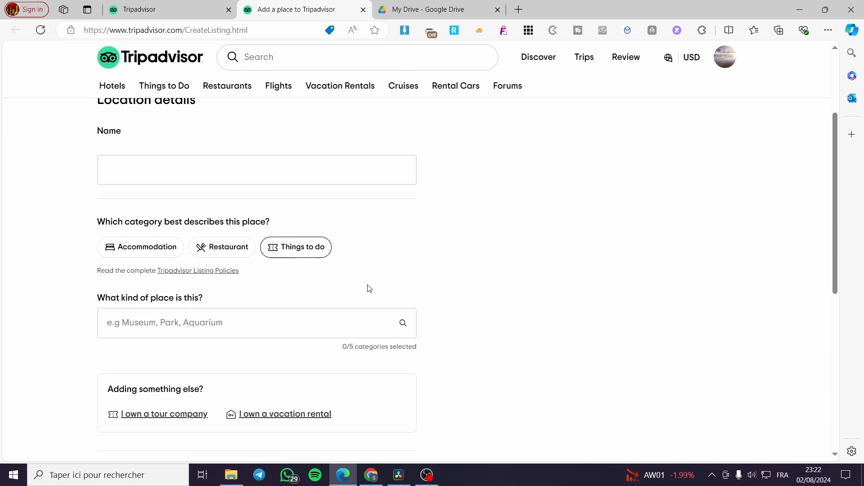
{"action": "left_click", "coordinate": [224, 218]}
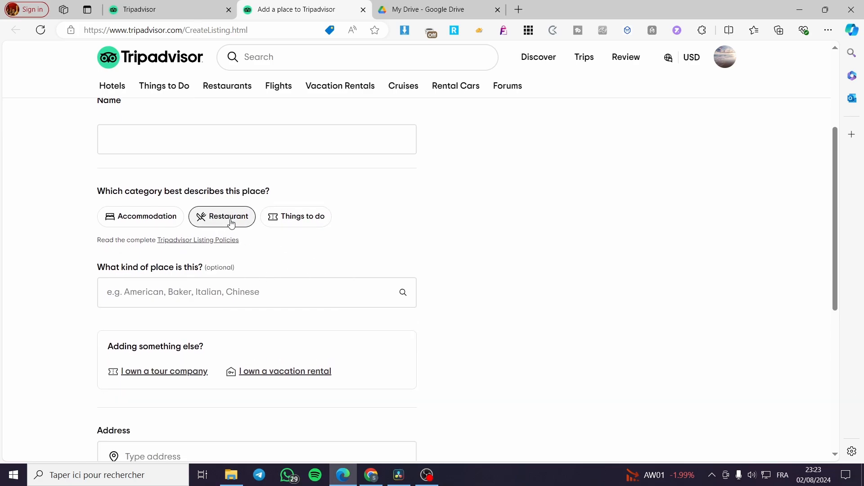
Add American as the restaurant's kind of place from the list of cuisines.
{"action": "left_click", "coordinate": [247, 297]}
{"action": "scroll", "coordinate": [246, 297], "scroll_direction": "down", "scroll_amount": 1}
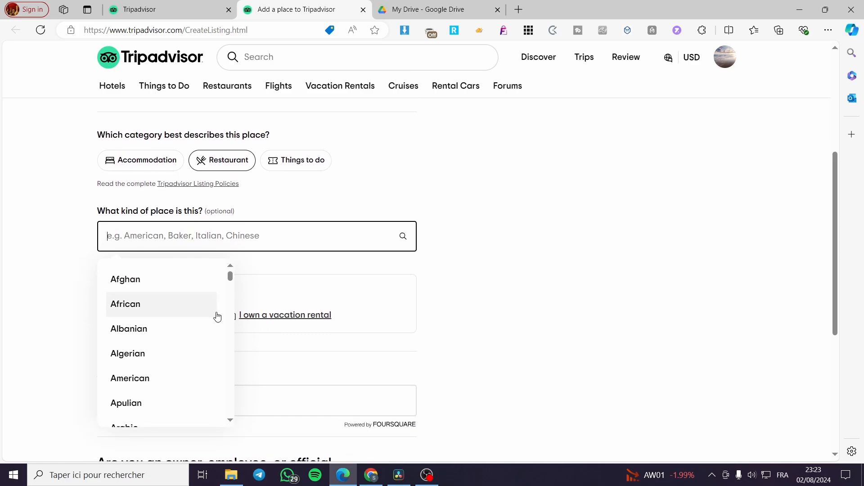
{"action": "scroll", "coordinate": [221, 295], "scroll_direction": "down", "scroll_amount": 3}
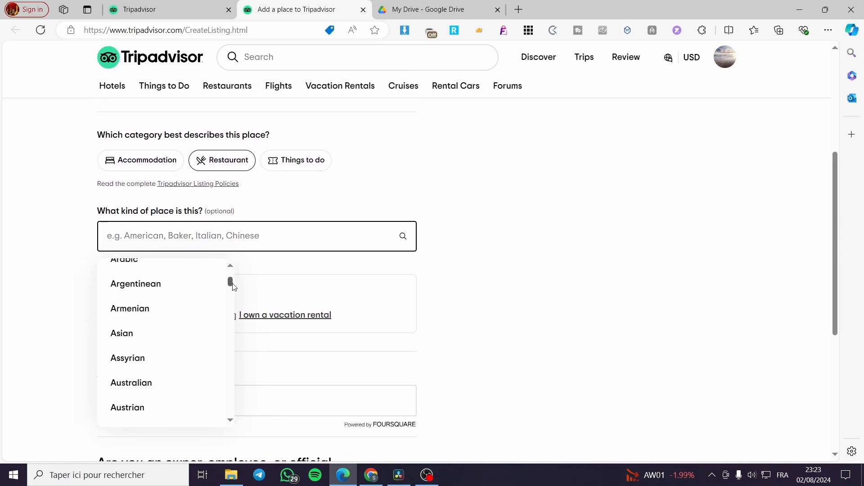
{"action": "mouse_move", "coordinate": [229, 279]}
{"action": "left_mouse_down"}
{"action": "mouse_move", "coordinate": [230, 423]}
{"action": "mouse_move", "coordinate": [228, 278]}
{"action": "left_mouse_up"}
{"action": "scroll", "coordinate": [193, 324], "scroll_direction": "down", "scroll_amount": 1}
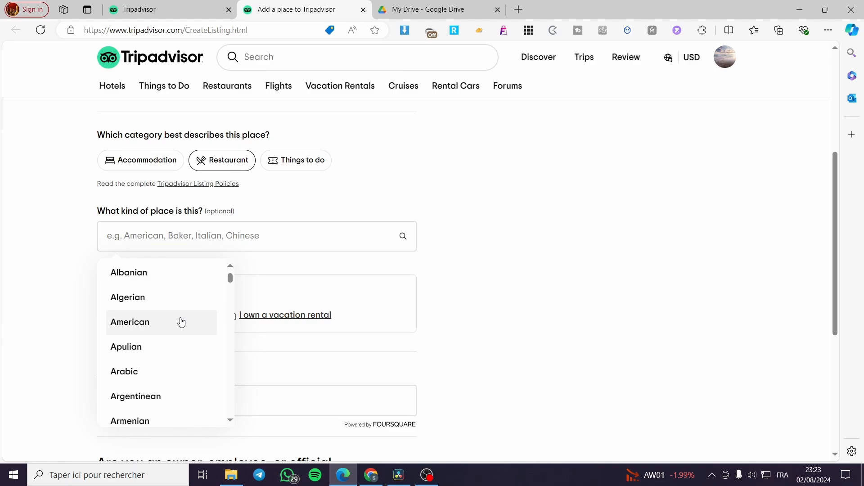
{"action": "left_click", "coordinate": [181, 321]}
Find and add Chinese, Italian and Japanese as further cuisines for the restaurant.
{"action": "left_click", "coordinate": [277, 231]}
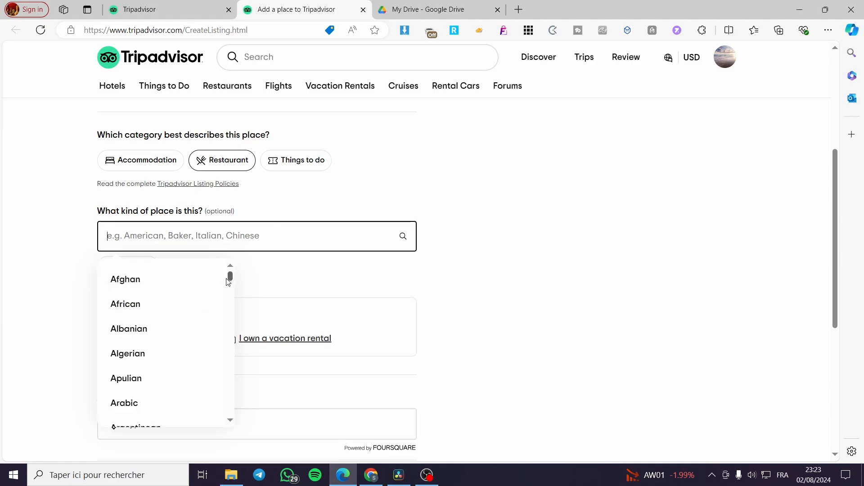
{"action": "type", "text": "ch"}
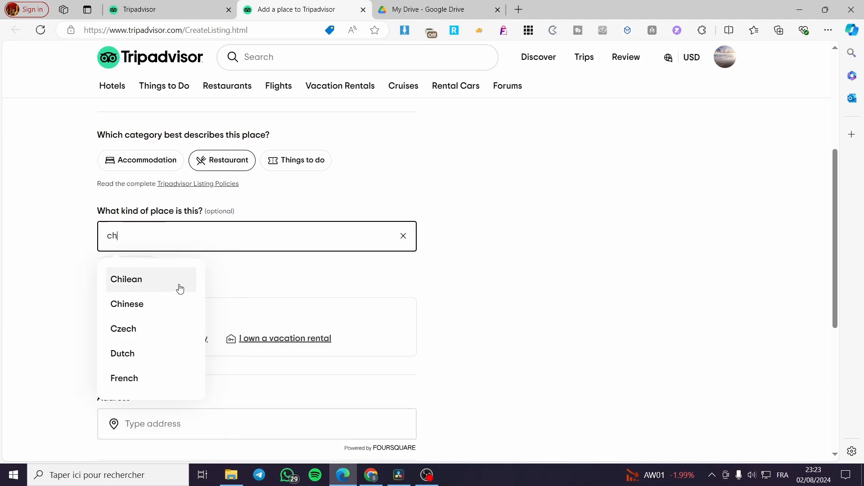
{"action": "left_click", "coordinate": [156, 305]}
{"action": "left_click", "coordinate": [201, 238]}
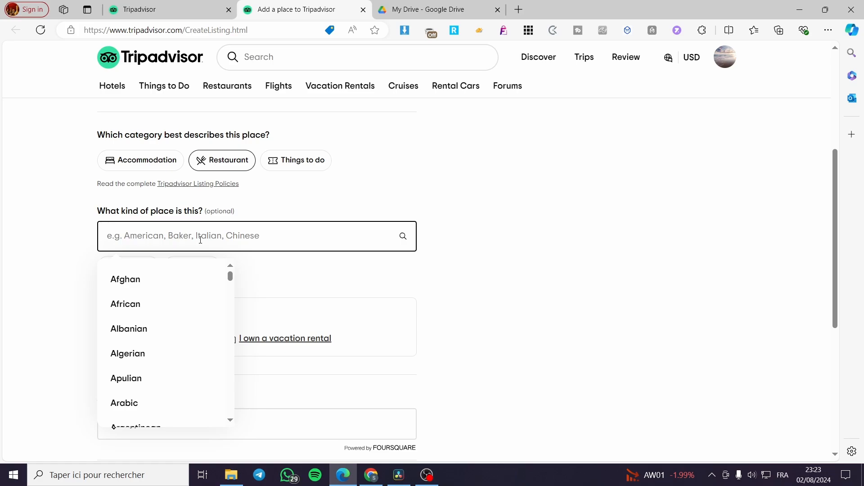
{"action": "type", "text": "ita"}
{"action": "left_click", "coordinate": [158, 305]}
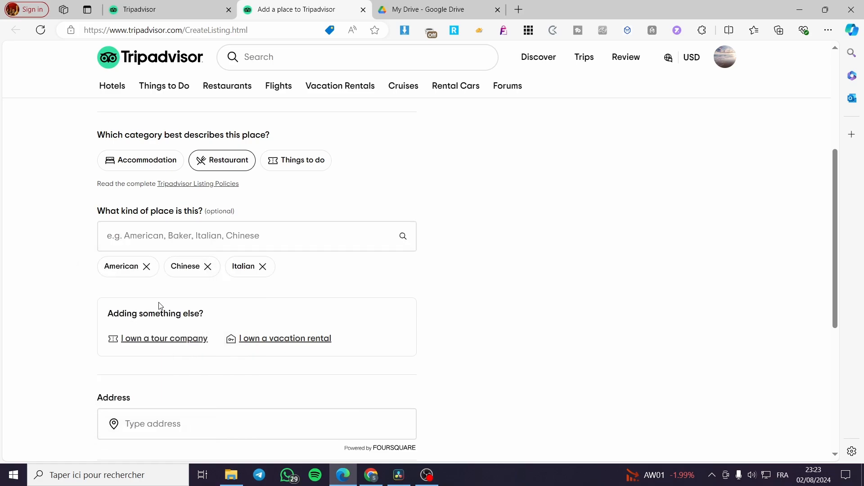
{"action": "left_click", "coordinate": [184, 236]}
{"action": "type", "text": "ja"}
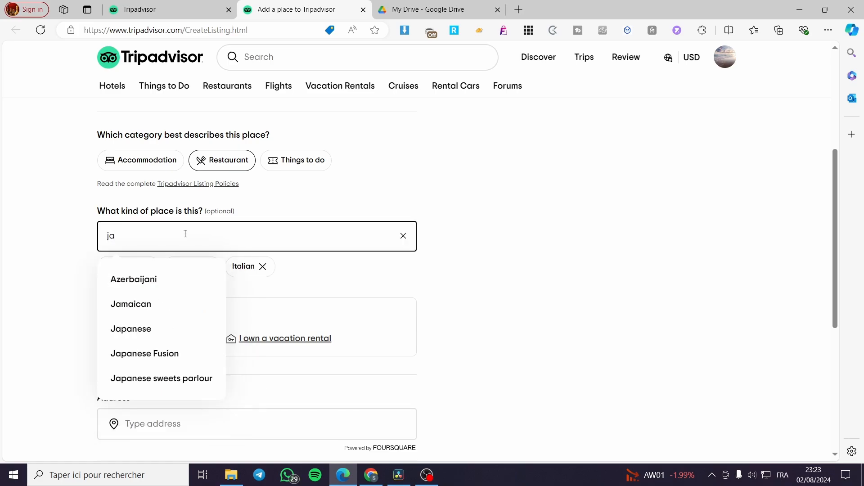
{"action": "left_click", "coordinate": [160, 328]}
{"action": "right_click", "coordinate": [373, 295]}
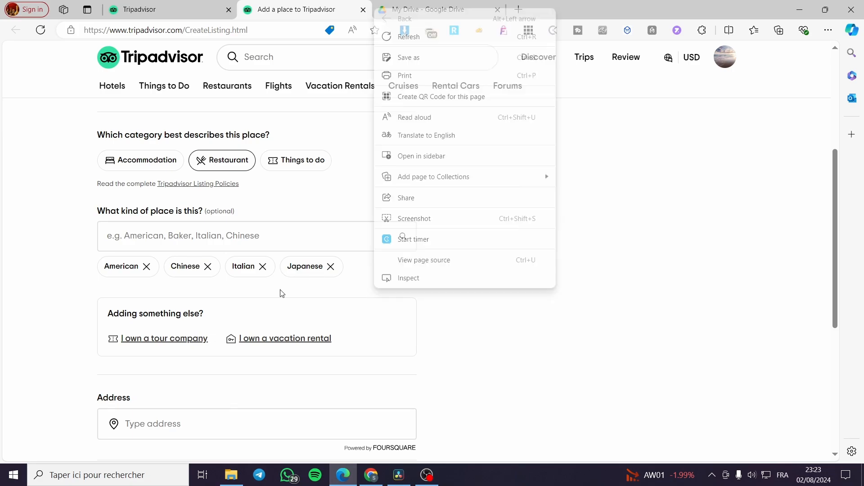
{"action": "left_click_drag", "start_coordinate": [284, 322], "coordinate": [509, 321]}
{"action": "right_click", "coordinate": [511, 321]}
{"action": "left_click", "coordinate": [29, 314]}
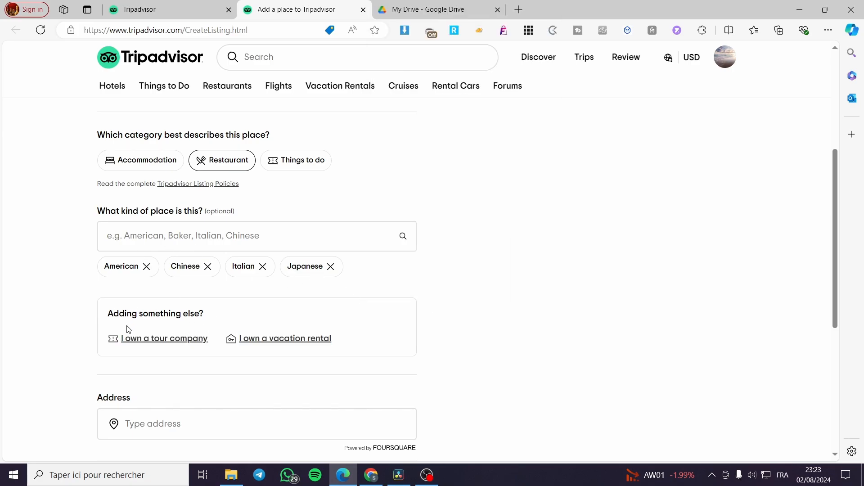
Choose manual address entry for the restaurant and enter the street address in the first address line.
{"action": "scroll", "coordinate": [215, 340], "scroll_direction": "down", "scroll_amount": 3}
{"action": "left_click", "coordinate": [175, 310]}
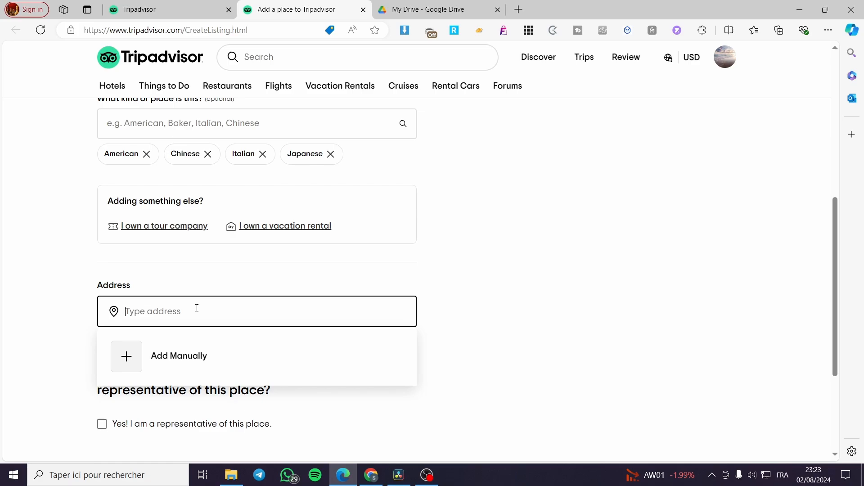
{"action": "left_click", "coordinate": [170, 356]}
{"action": "scroll", "coordinate": [207, 328], "scroll_direction": "down", "scroll_amount": 4}
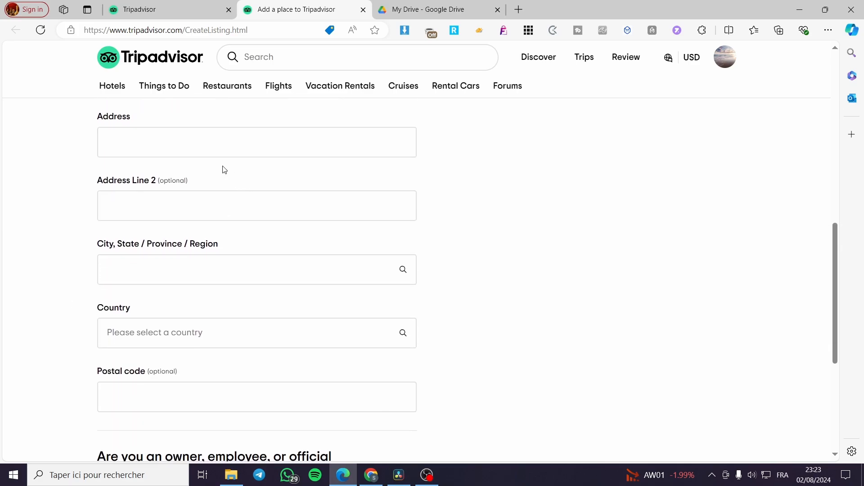
{"action": "left_click", "coordinate": [295, 152]}
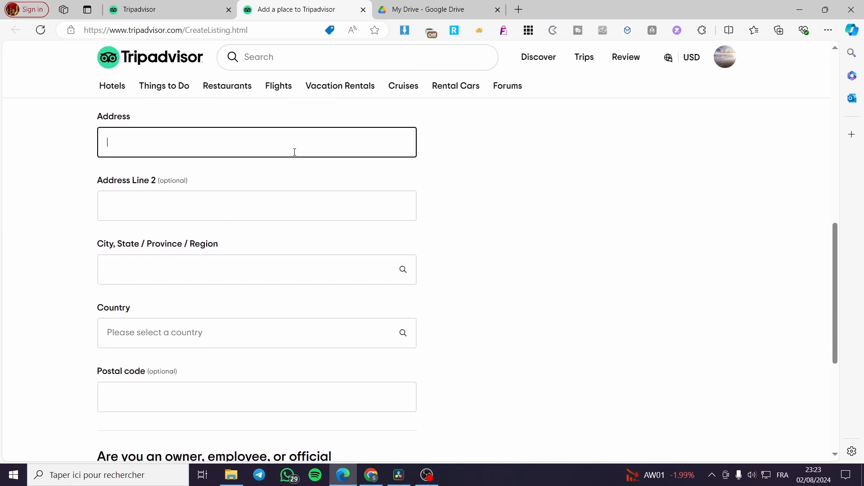
{"action": "scroll", "coordinate": [218, 193], "scroll_direction": "up", "scroll_amount": 1}
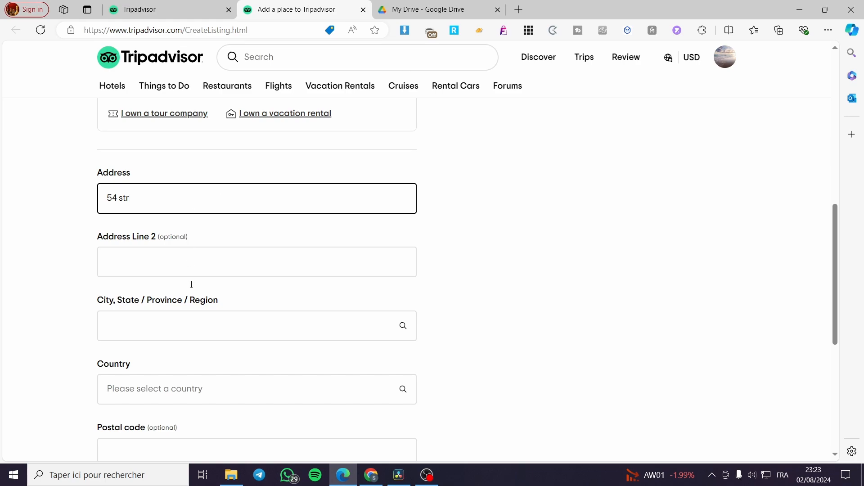
Search the city field for "washington" and select Washington DC, District of Columbia, United States.
{"action": "scroll", "coordinate": [191, 284], "scroll_direction": "down", "scroll_amount": 1}
{"action": "left_click", "coordinate": [175, 277]}
{"action": "type", "text": "wa"}
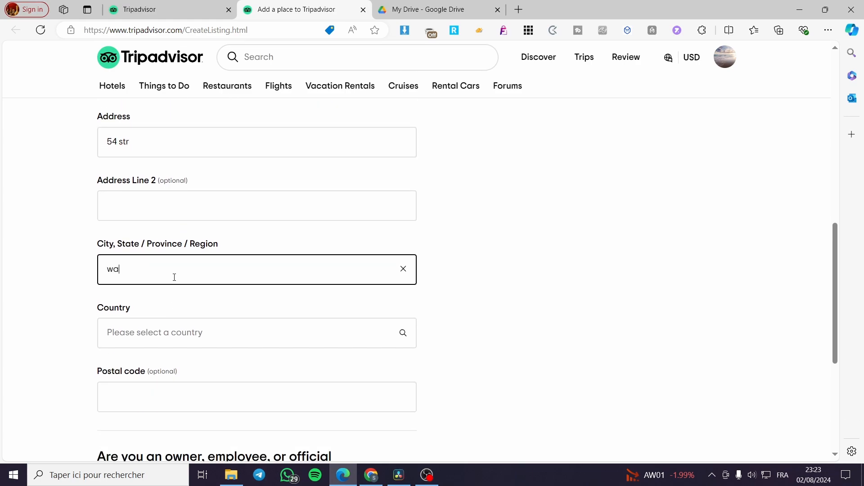
{"action": "type", "text": "shington"}
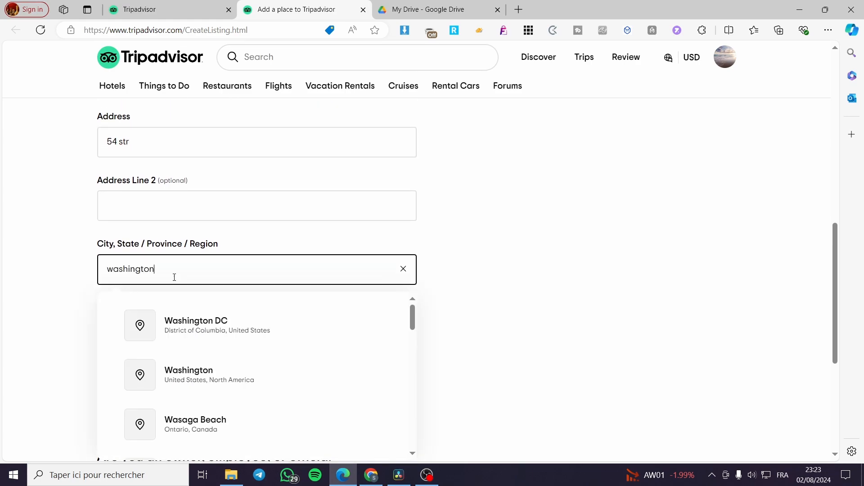
{"action": "left_click", "coordinate": [245, 329]}
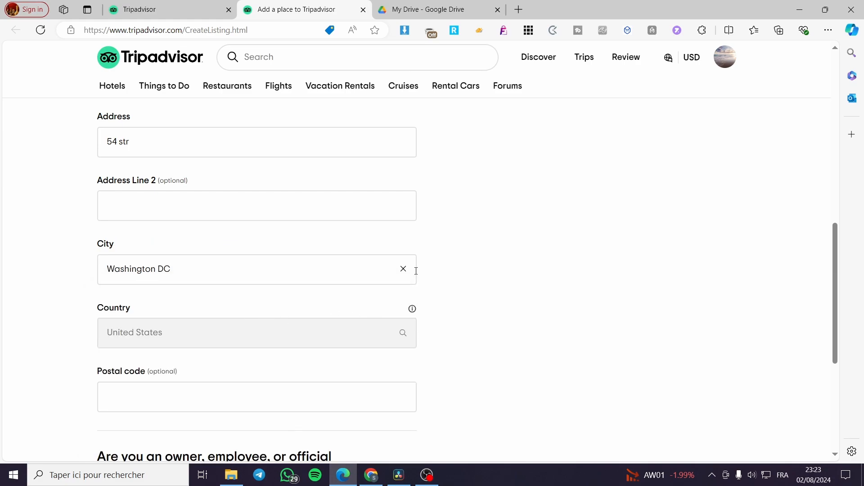
Declare being a representative of this restaurant.
{"action": "scroll", "coordinate": [187, 301], "scroll_direction": "down", "scroll_amount": 3}
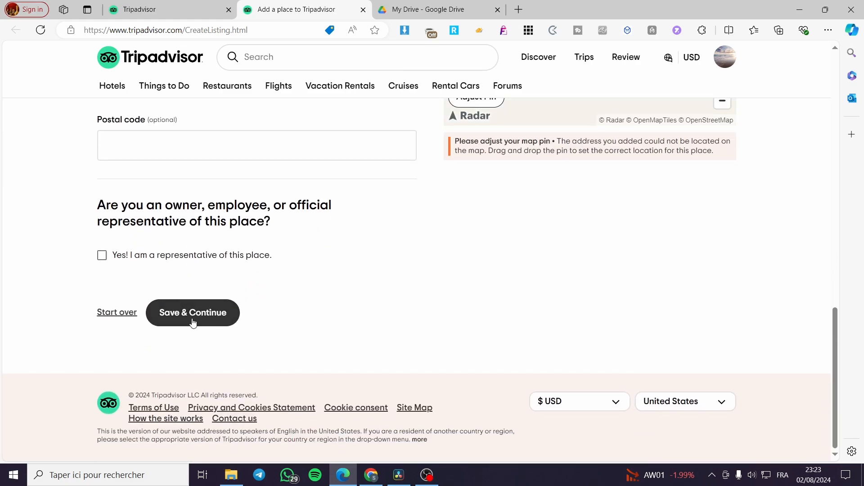
{"action": "left_click", "coordinate": [207, 258]}
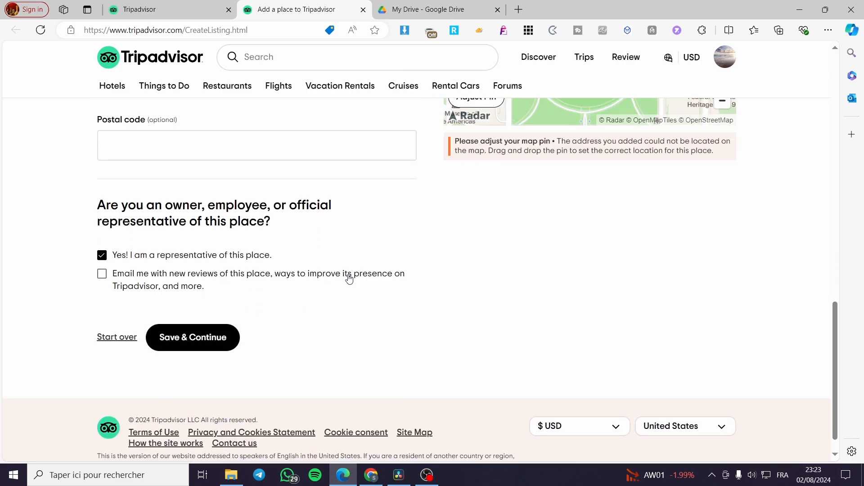
{"action": "scroll", "coordinate": [466, 224], "scroll_direction": "up", "scroll_amount": 2}
{"action": "left_click", "coordinate": [487, 221]}
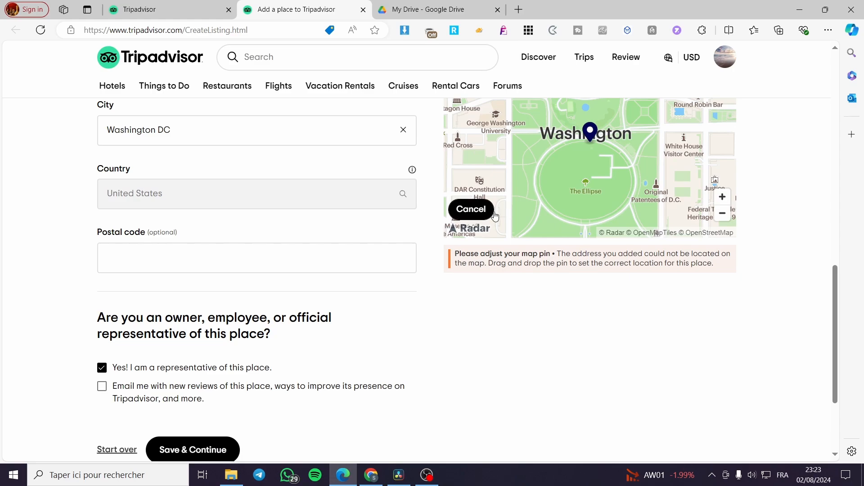
{"action": "left_click", "coordinate": [477, 209]}
{"action": "left_click_drag", "start_coordinate": [596, 139], "coordinate": [643, 184]}
{"action": "left_click", "coordinate": [476, 209]}
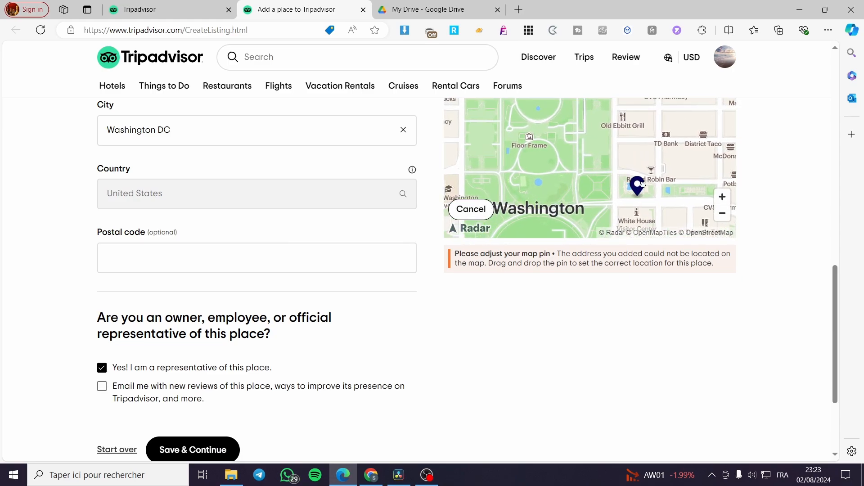
{"action": "left_click", "coordinate": [472, 209]}
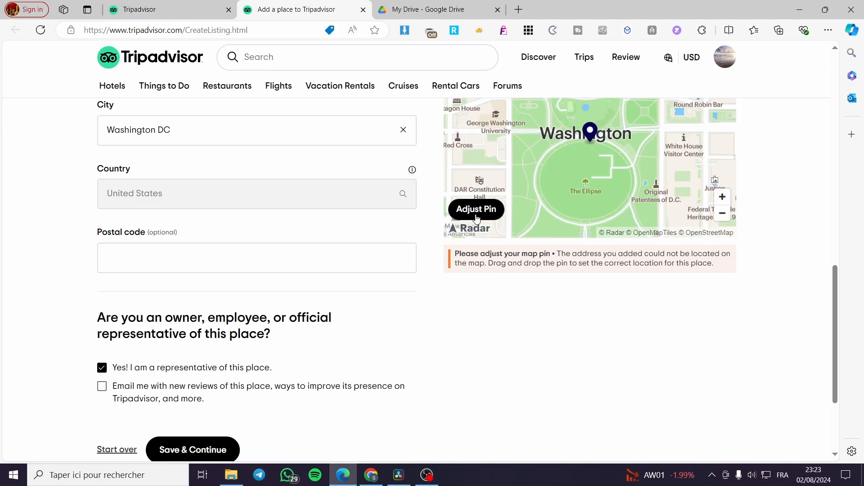
Name the restaurant "Jacks Bar" and save its location details to continue to contact and hours.
{"action": "left_click", "coordinate": [222, 451]}
{"action": "left_click", "coordinate": [165, 220]}
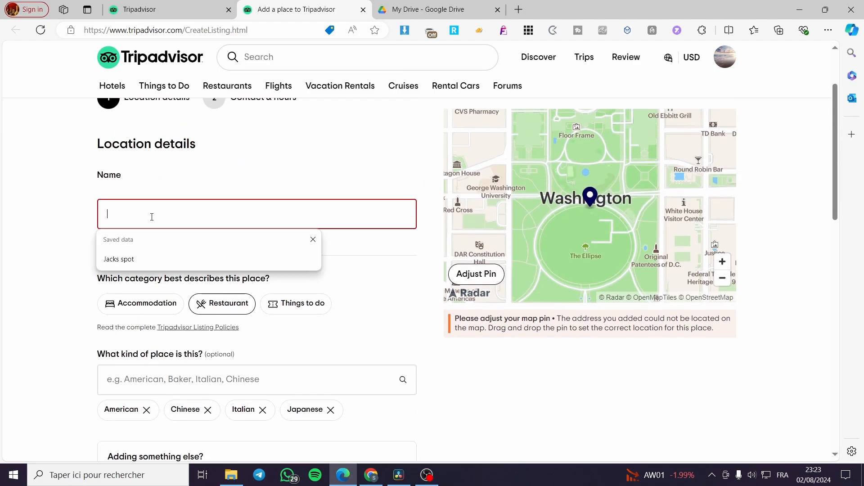
{"action": "left_click", "coordinate": [137, 256]}
{"action": "double_click", "coordinate": [135, 214]}
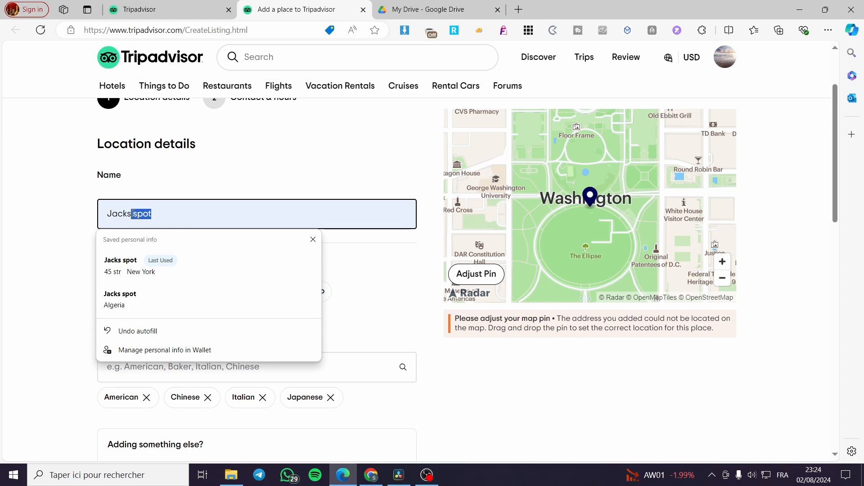
{"action": "key", "text": "BackSpace"}
{"action": "type", "text": "Bar"}
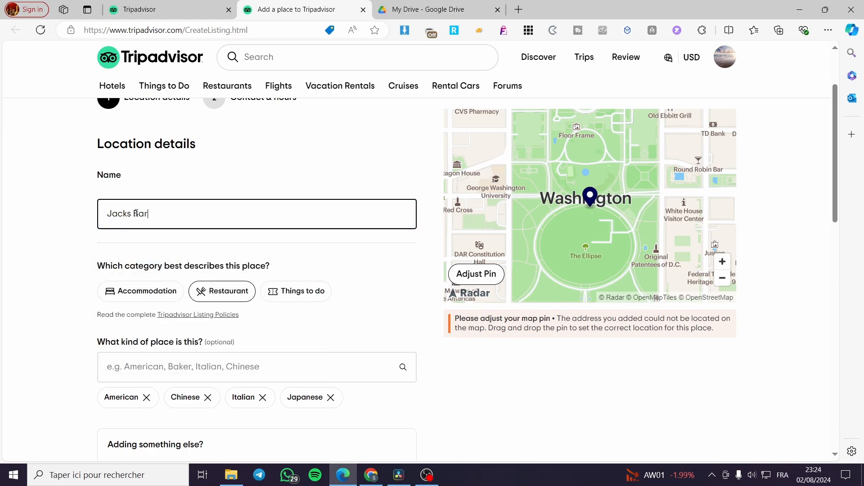
{"action": "scroll", "coordinate": [182, 247], "scroll_direction": "down", "scroll_amount": 15}
{"action": "left_click", "coordinate": [217, 312]}
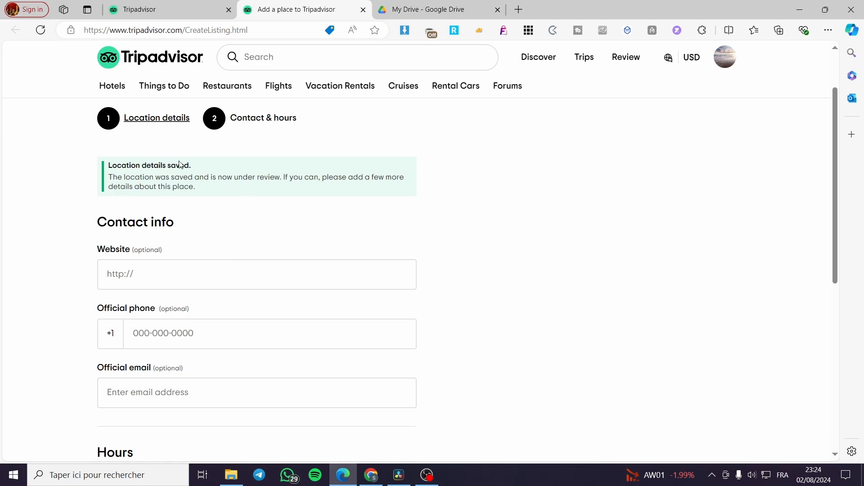
Select all seven days, Sunday to Saturday, for adjusting the restaurant's operating hours.
{"action": "scroll", "coordinate": [170, 266], "scroll_direction": "down", "scroll_amount": 3}
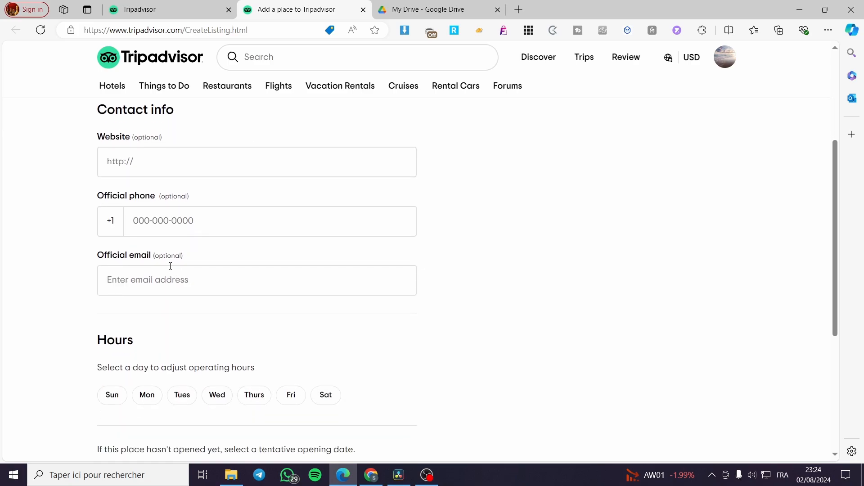
{"action": "scroll", "coordinate": [114, 247], "scroll_direction": "down", "scroll_amount": 1}
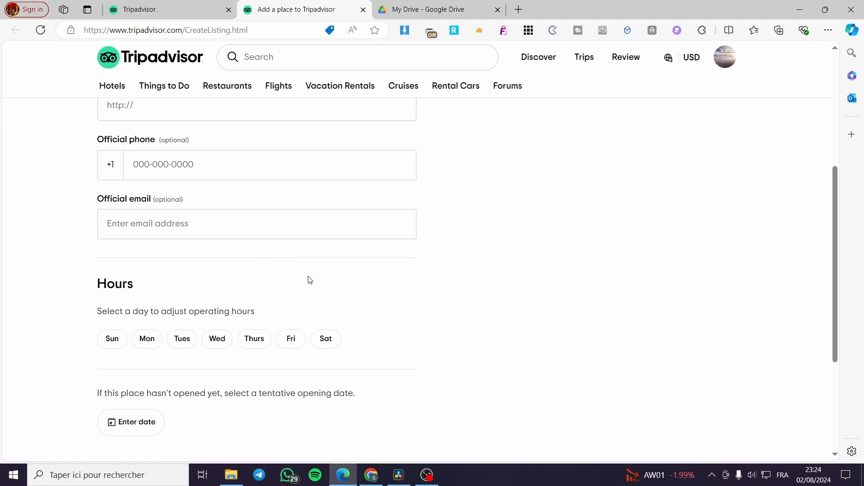
{"action": "scroll", "coordinate": [120, 295], "scroll_direction": "down", "scroll_amount": 2}
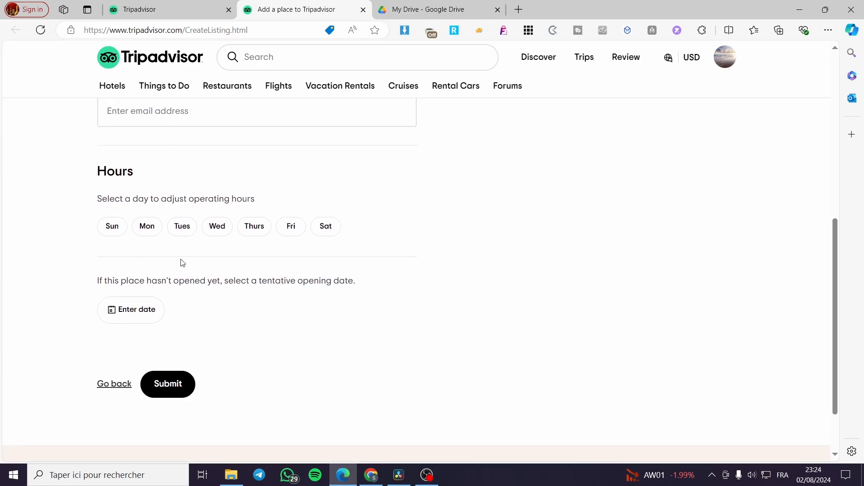
{"action": "scroll", "coordinate": [135, 219], "scroll_direction": "up", "scroll_amount": 1}
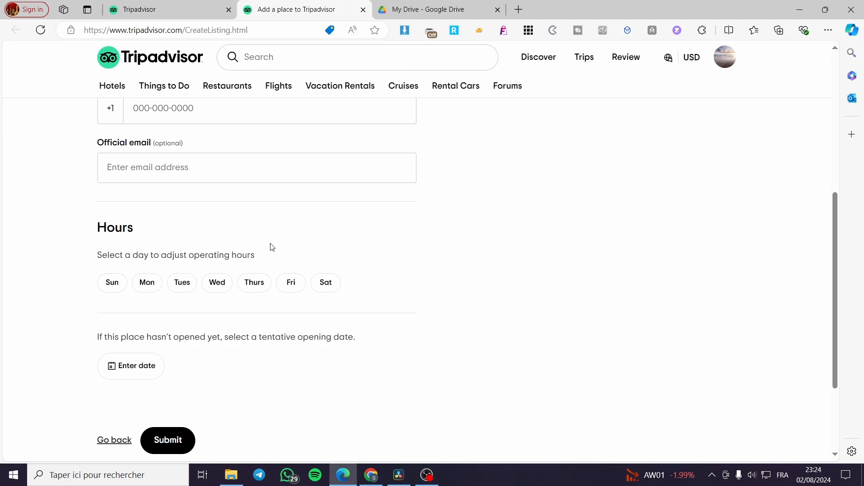
{"action": "left_click", "coordinate": [113, 288]}
{"action": "left_click", "coordinate": [145, 290]}
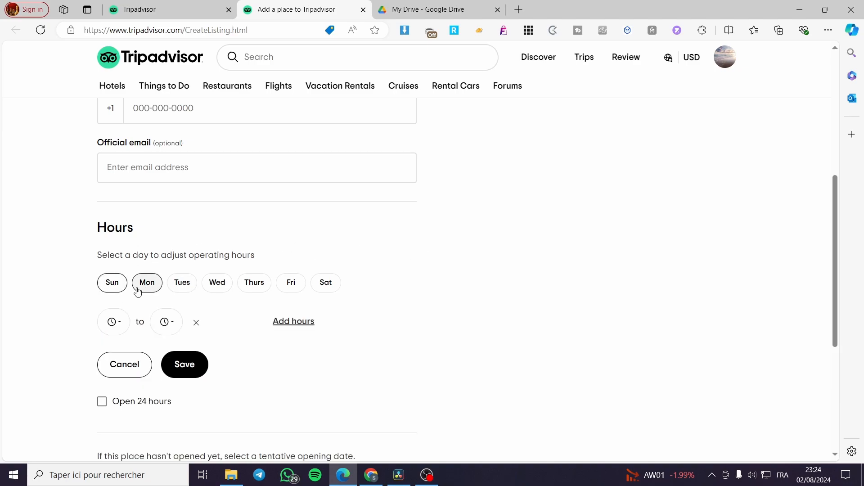
{"action": "left_click", "coordinate": [182, 289]}
{"action": "left_click", "coordinate": [217, 283]}
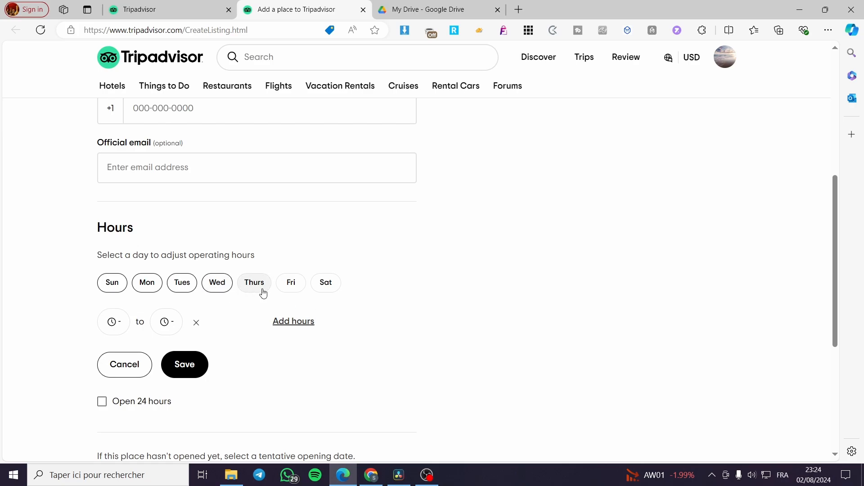
{"action": "left_click", "coordinate": [248, 286]}
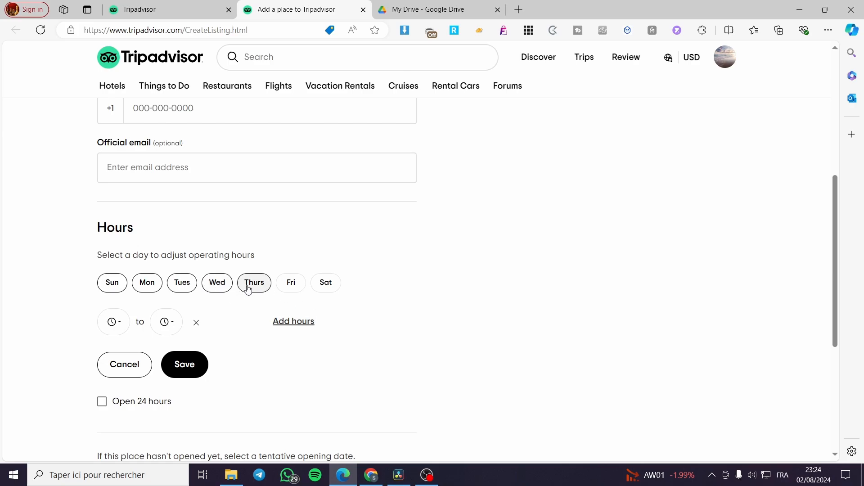
{"action": "left_click", "coordinate": [325, 285]}
{"action": "left_click", "coordinate": [291, 285]}
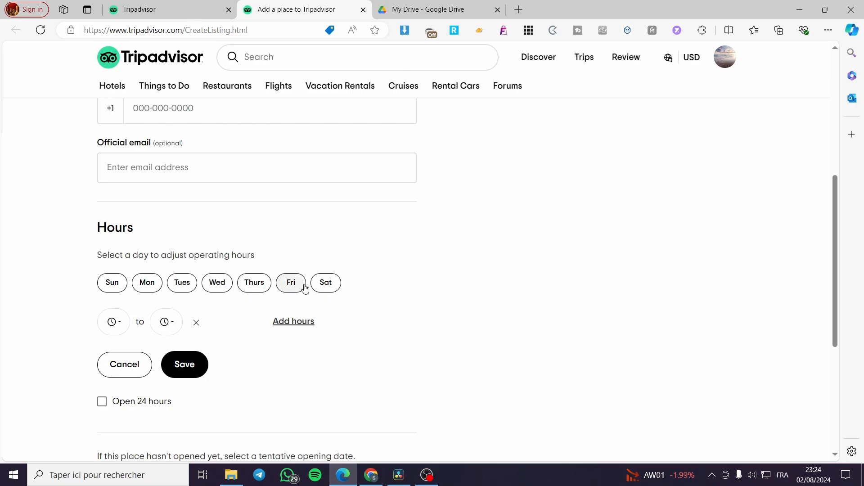
Set the operating hours of the selected days to 12:00 AM to 11:45 PM and save them.
{"action": "left_click", "coordinate": [125, 329]}
{"action": "scroll", "coordinate": [320, 347], "scroll_direction": "down", "scroll_amount": 3}
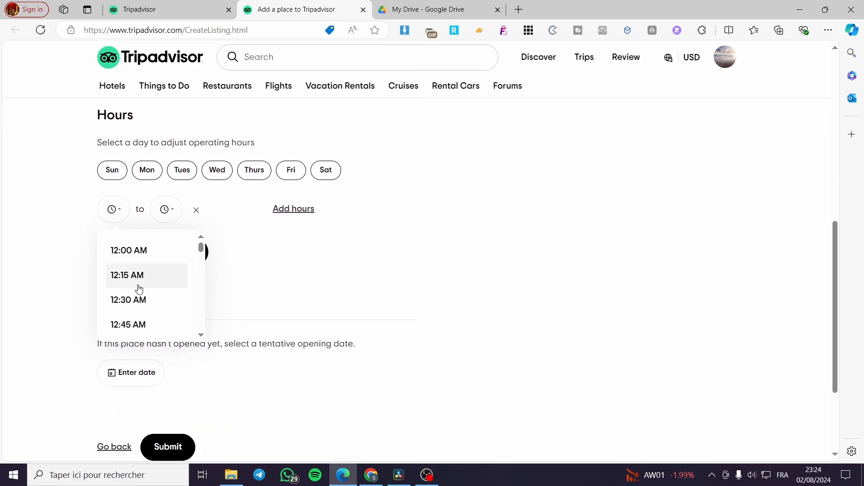
{"action": "left_click", "coordinate": [174, 253]}
{"action": "left_click", "coordinate": [193, 210]}
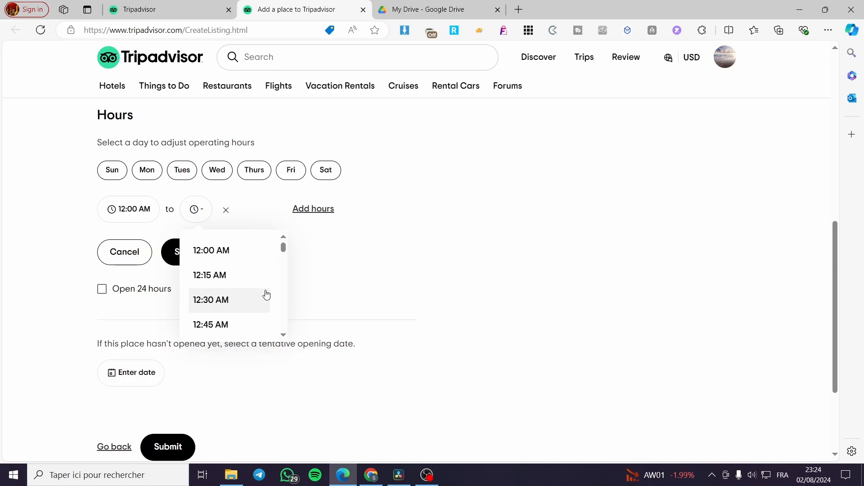
{"action": "scroll", "coordinate": [266, 299], "scroll_direction": "down", "scroll_amount": 15}
{"action": "scroll", "coordinate": [286, 307], "scroll_direction": "down", "scroll_amount": 15}
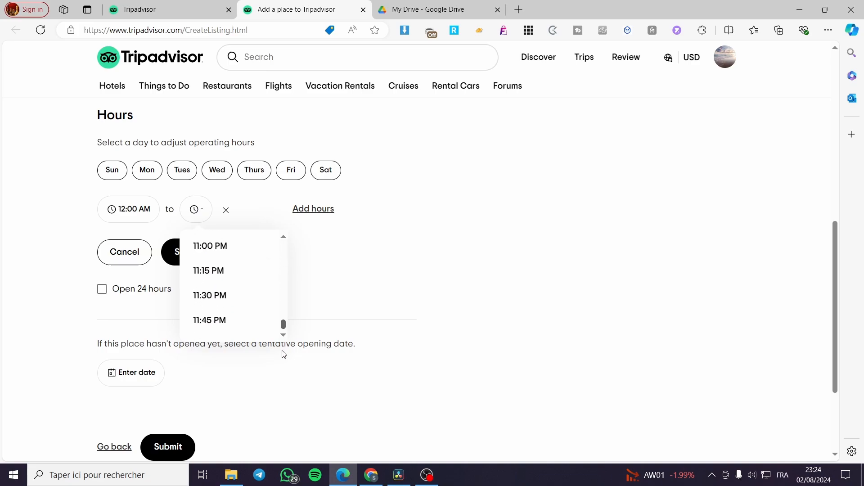
{"action": "left_click", "coordinate": [243, 319]}
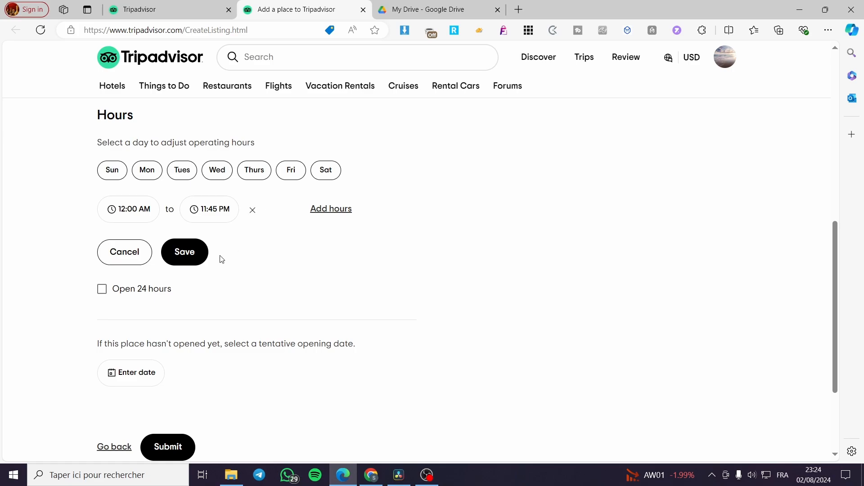
{"action": "left_click", "coordinate": [193, 261]}
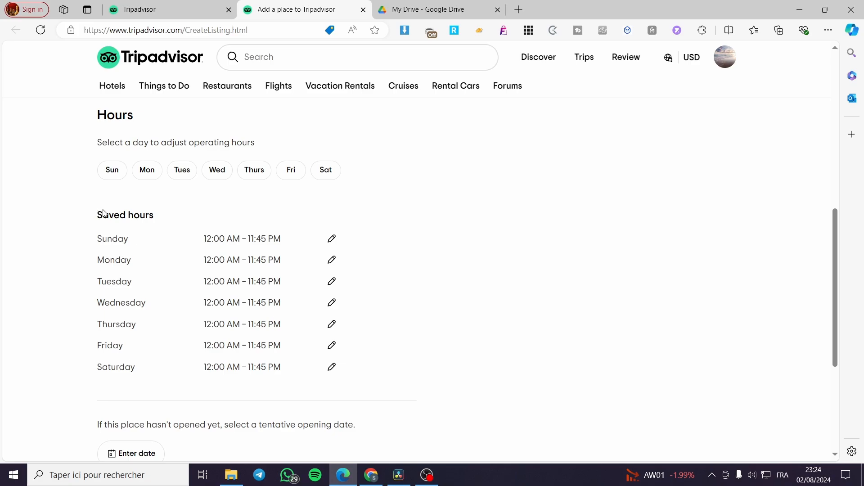
Review the saved hours and submit the restaurant listing without a tentative opening date.
{"action": "scroll", "coordinate": [326, 210], "scroll_direction": "down", "scroll_amount": 4}
{"action": "scroll", "coordinate": [326, 264], "scroll_direction": "up", "scroll_amount": 5}
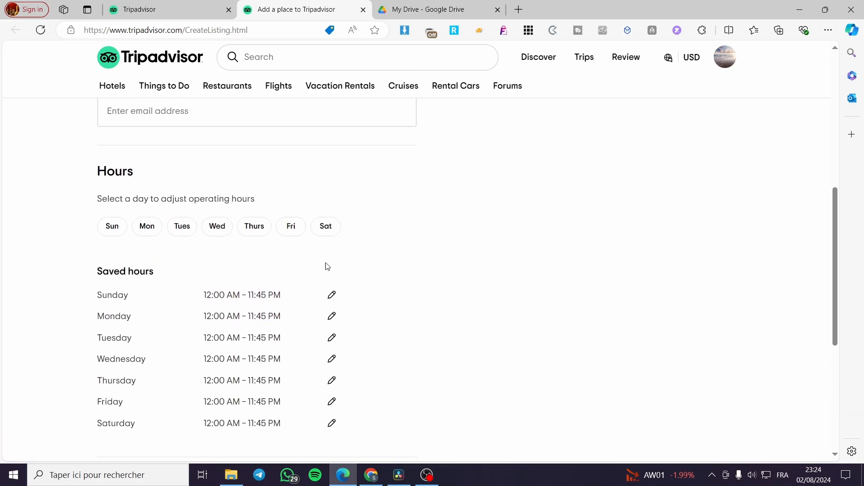
{"action": "scroll", "coordinate": [305, 298], "scroll_direction": "down", "scroll_amount": 5}
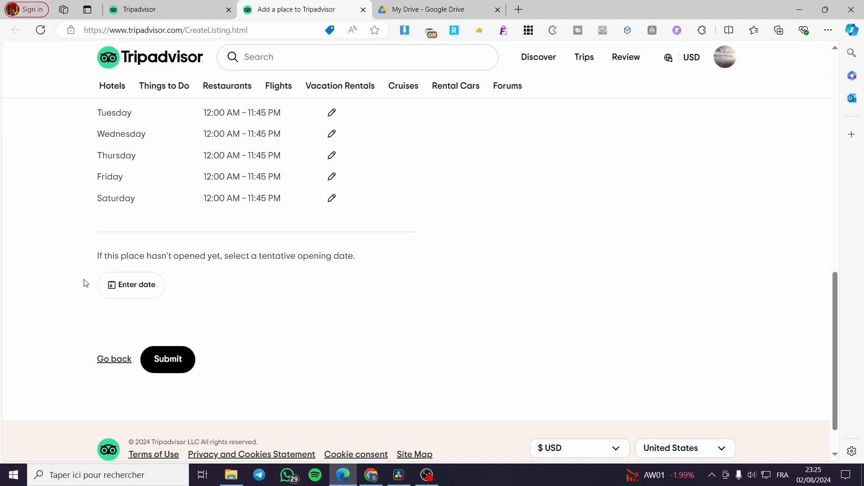
{"action": "left_click", "coordinate": [176, 371]}
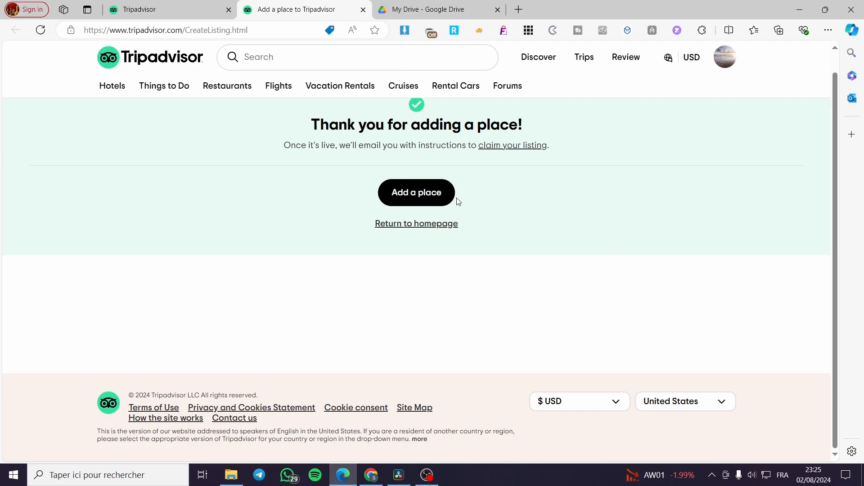
Start adding another place and choose Things to do as its category.
{"action": "left_click", "coordinate": [418, 194]}
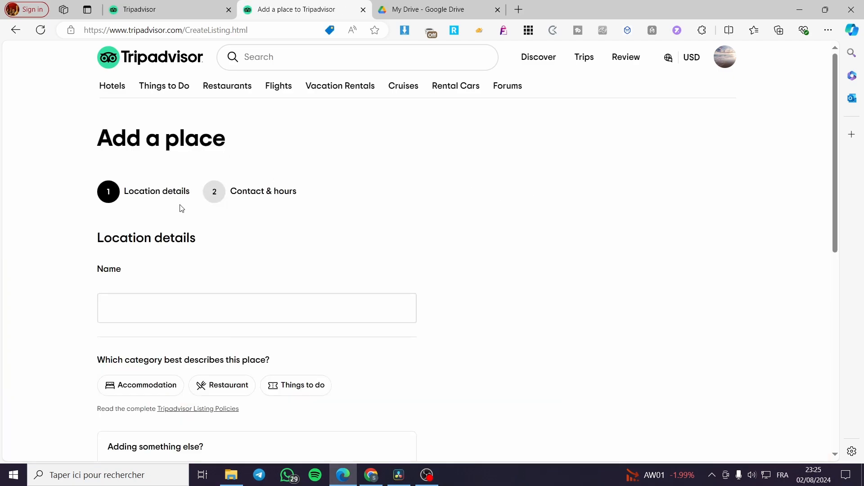
{"action": "scroll", "coordinate": [345, 276], "scroll_direction": "down", "scroll_amount": 2}
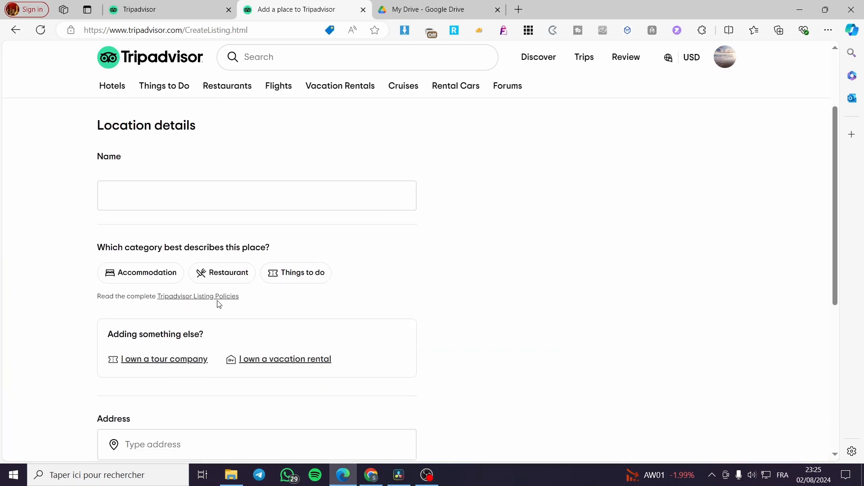
{"action": "left_click", "coordinate": [302, 273]}
Name the new place "Jacks entertainment", replacing the second word of the autofilled saved name.
{"action": "left_click", "coordinate": [183, 193]}
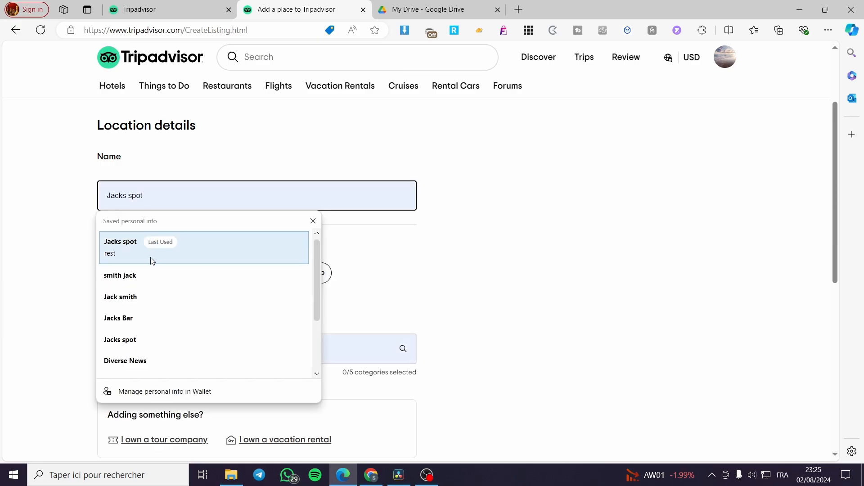
{"action": "left_click", "coordinate": [173, 247]}
{"action": "double_click", "coordinate": [135, 196]}
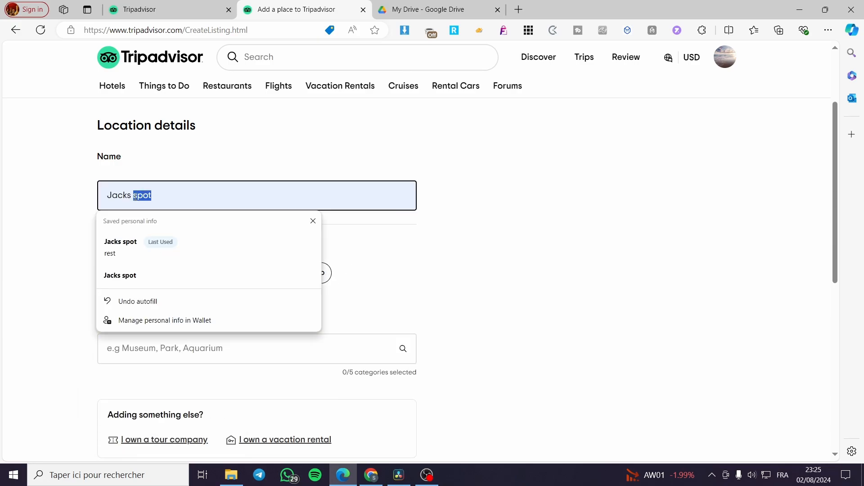
{"action": "key", "text": "BackSpace"}
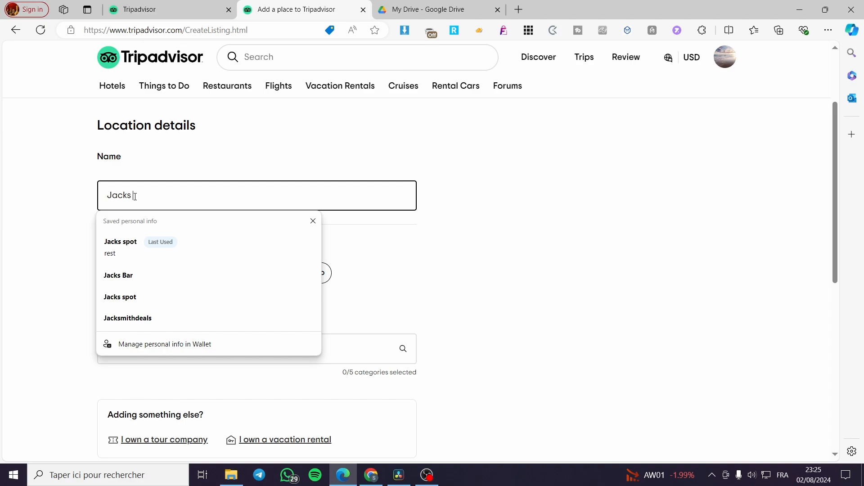
{"action": "type", "text": "entertainment"}
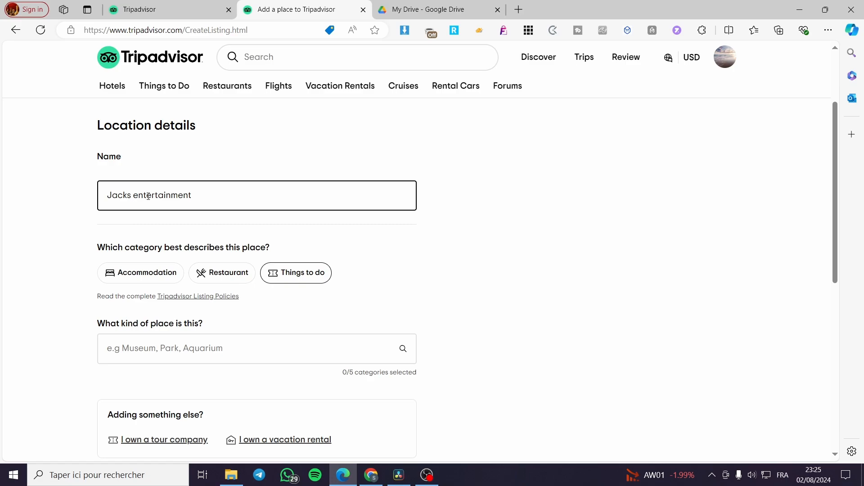
{"action": "left_click", "coordinate": [68, 272]}
Browse the list of place kinds and choose Shark Diving as the first category for Jacks entertainment.
{"action": "scroll", "coordinate": [67, 276], "scroll_direction": "down", "scroll_amount": 1}
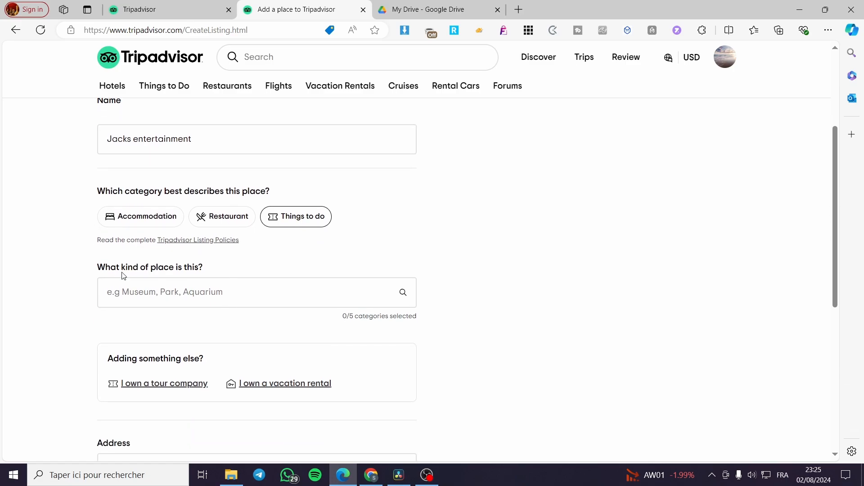
{"action": "left_click", "coordinate": [228, 291]}
{"action": "scroll", "coordinate": [377, 324], "scroll_direction": "down", "scroll_amount": 1}
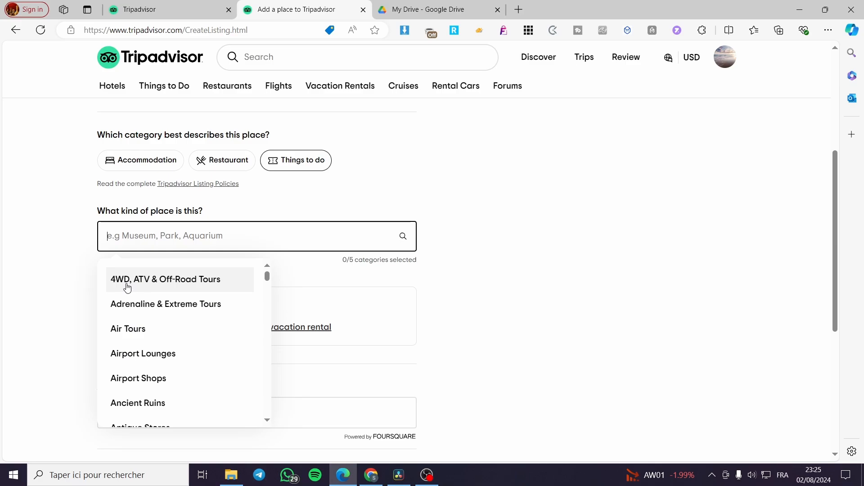
{"action": "scroll", "coordinate": [252, 286], "scroll_direction": "down", "scroll_amount": 1}
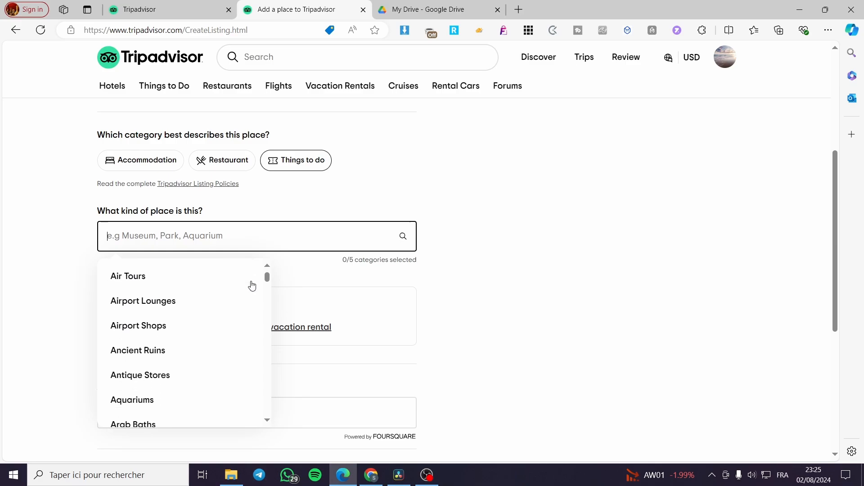
{"action": "scroll", "coordinate": [252, 286], "scroll_direction": "up", "scroll_amount": 1}
{"action": "scroll", "coordinate": [193, 303], "scroll_direction": "down", "scroll_amount": 2}
{"action": "scroll", "coordinate": [175, 305], "scroll_direction": "up", "scroll_amount": 2}
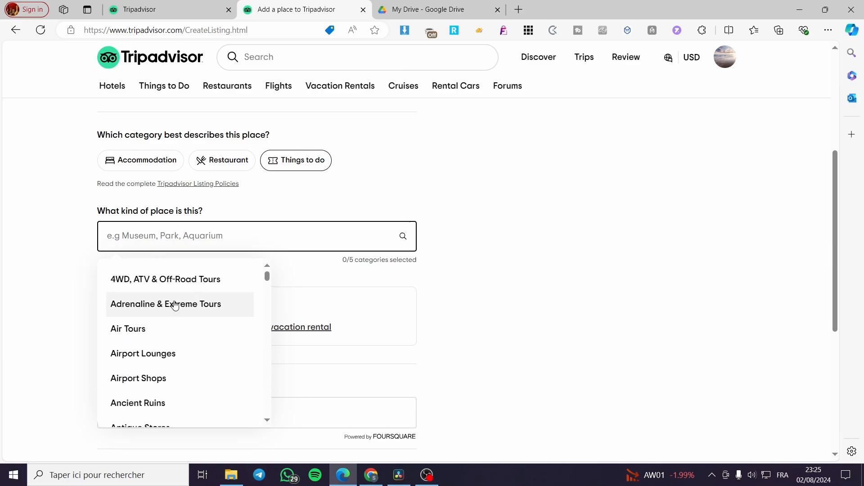
{"action": "scroll", "coordinate": [193, 335], "scroll_direction": "down", "scroll_amount": 3}
{"action": "left_click_drag", "start_coordinate": [267, 280], "coordinate": [252, 391]}
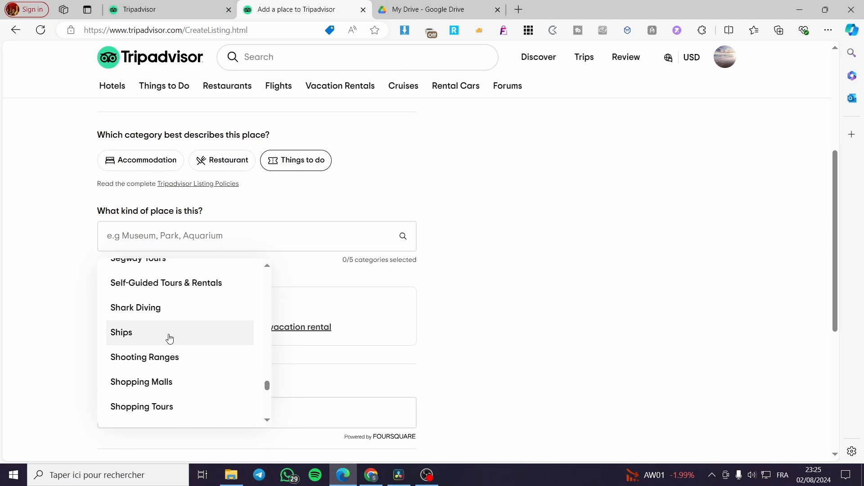
{"action": "left_click", "coordinate": [174, 315]}
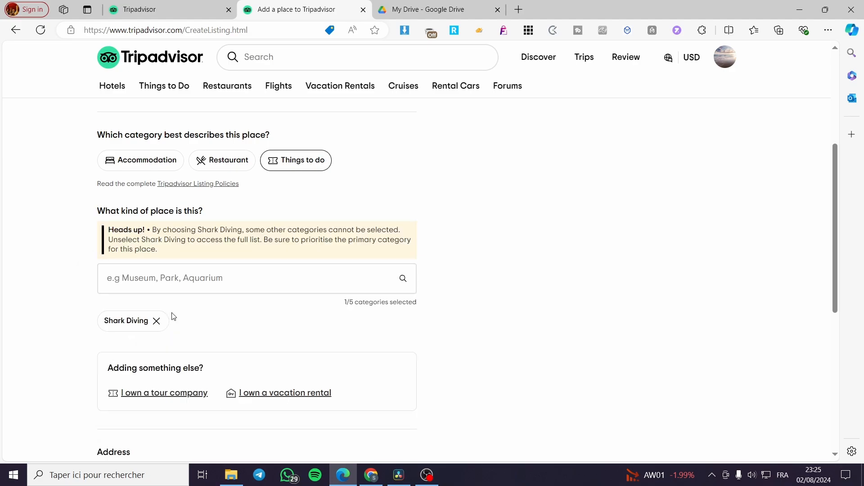
Add 4WD, ATV & Off-Road Tours and Balloon Rides to the selected kinds of place.
{"action": "left_click", "coordinate": [217, 288]}
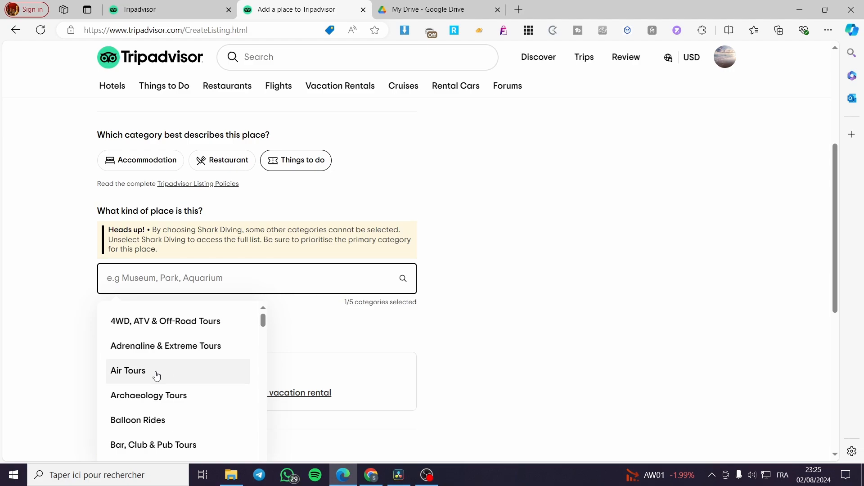
{"action": "left_click", "coordinate": [163, 323]}
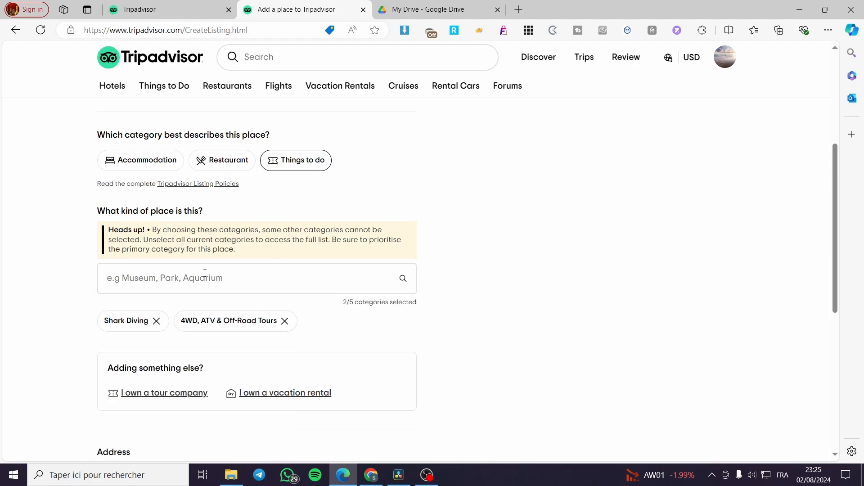
{"action": "left_click", "coordinate": [204, 275]}
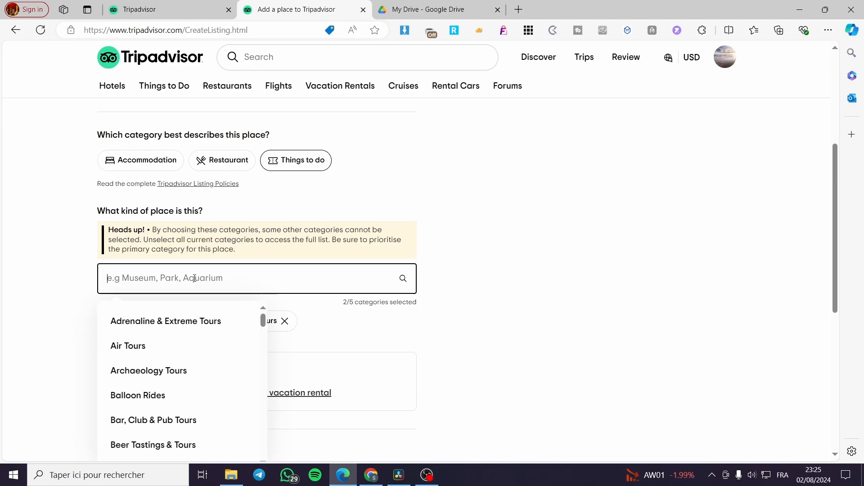
{"action": "left_click", "coordinate": [198, 397]}
Add City Tours as the fourth category describing the kind of place.
{"action": "left_click", "coordinate": [240, 285]}
{"action": "scroll", "coordinate": [175, 374], "scroll_direction": "down", "scroll_amount": 3}
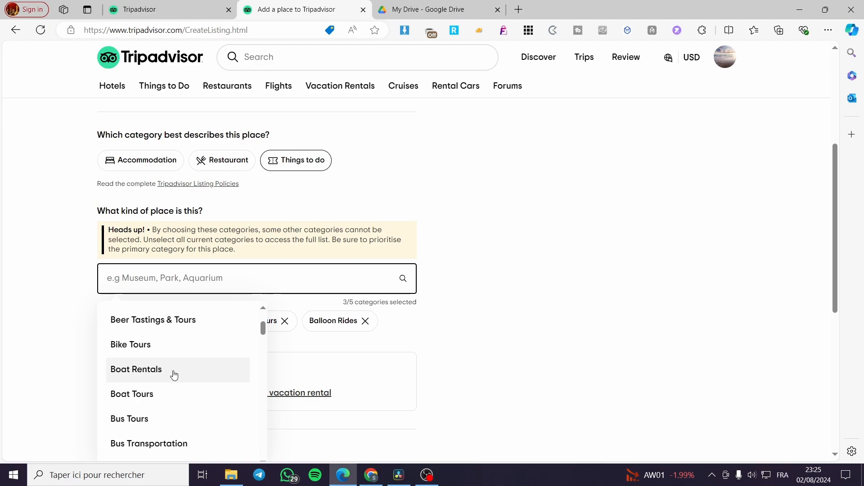
{"action": "scroll", "coordinate": [179, 390], "scroll_direction": "down", "scroll_amount": 3}
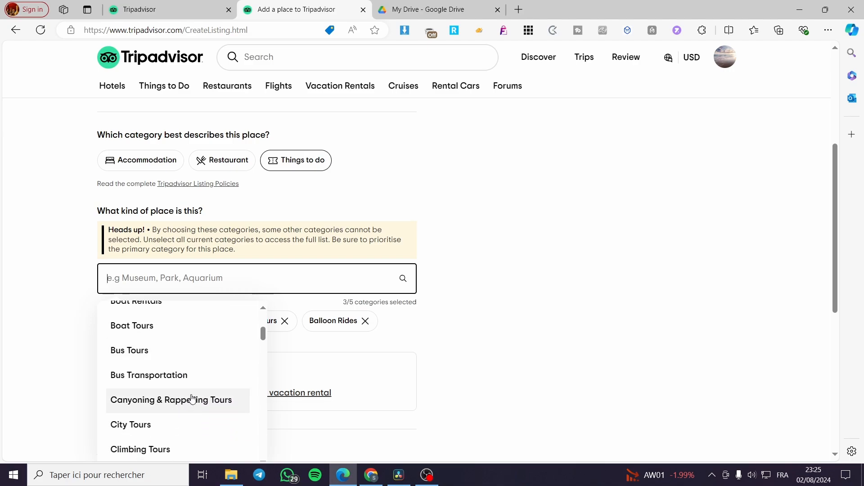
{"action": "scroll", "coordinate": [192, 399], "scroll_direction": "down", "scroll_amount": 3}
{"action": "scroll", "coordinate": [222, 401], "scroll_direction": "up", "scroll_amount": 1}
{"action": "left_click", "coordinate": [162, 372]}
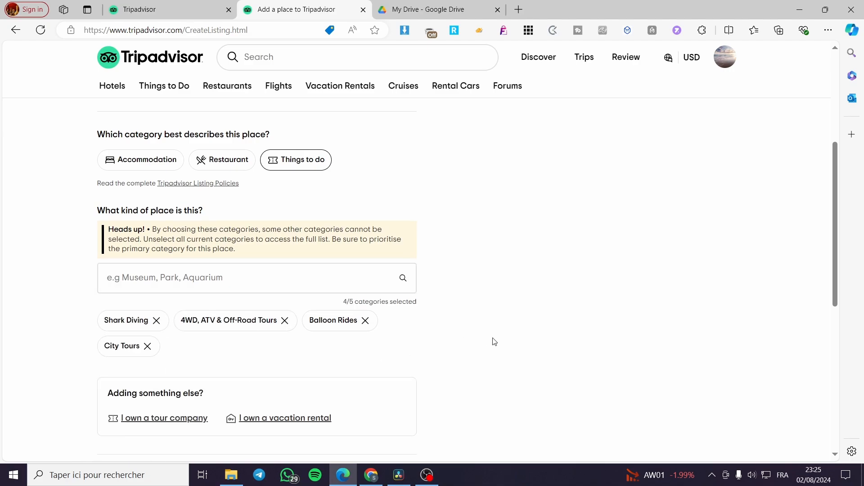
Add Coffee & Tea Tours as the fifth category and review the selected categories.
{"action": "scroll", "coordinate": [494, 342], "scroll_direction": "down", "scroll_amount": 1}
{"action": "left_click", "coordinate": [250, 224]}
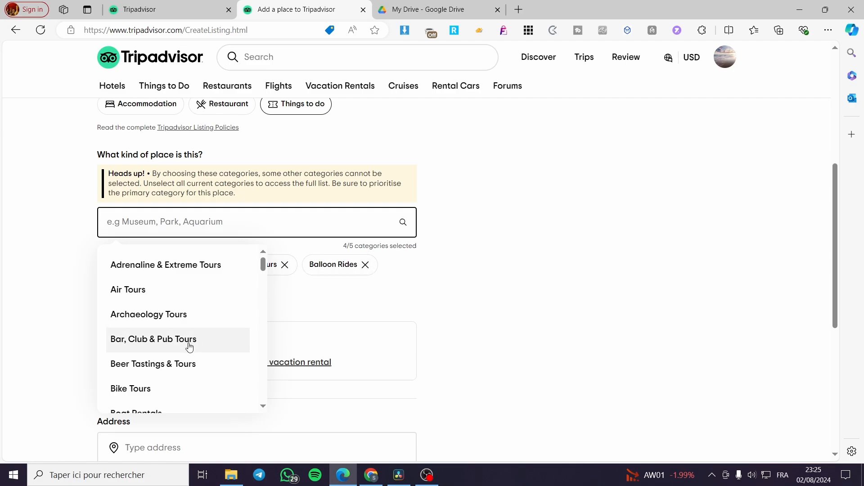
{"action": "scroll", "coordinate": [195, 358], "scroll_direction": "down", "scroll_amount": 8}
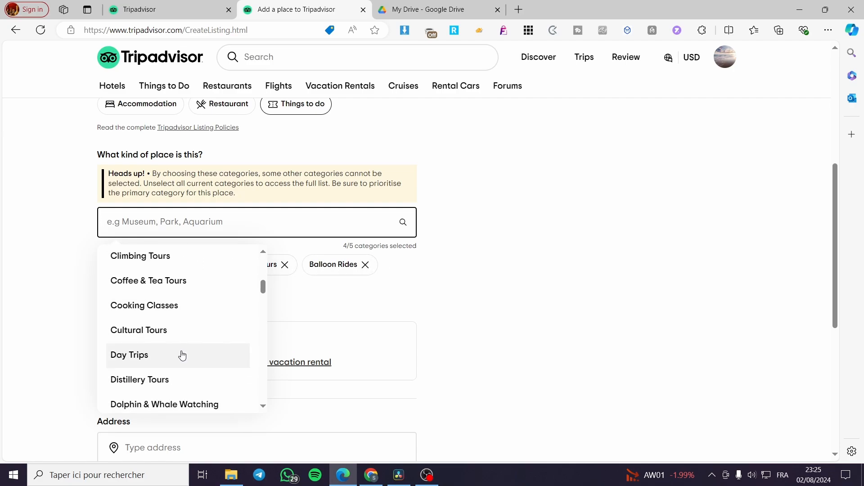
{"action": "left_click", "coordinate": [194, 280]}
{"action": "scroll", "coordinate": [489, 300], "scroll_direction": "down", "scroll_amount": 2}
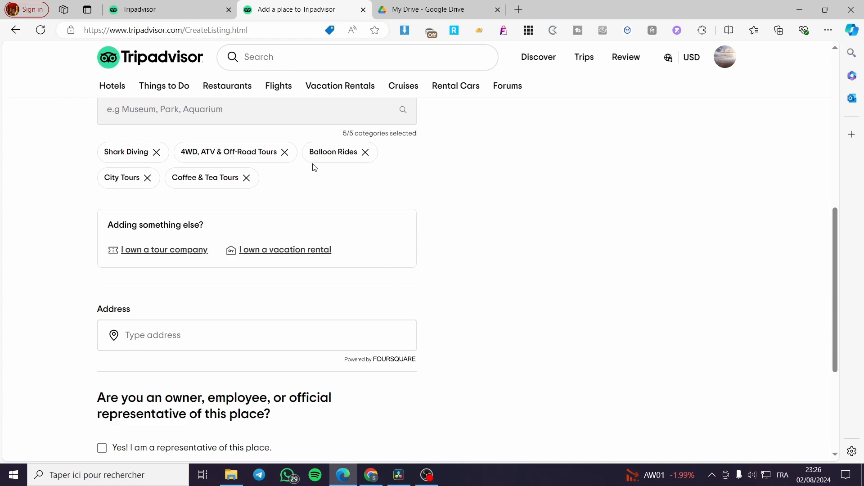
{"action": "scroll", "coordinate": [419, 234], "scroll_direction": "up", "scroll_amount": 2}
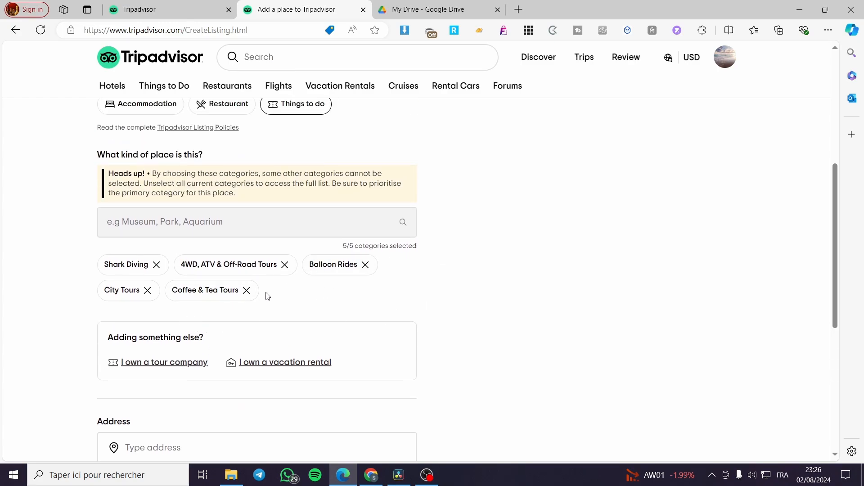
Switch the address to manual entry and fill in the place's street address.
{"action": "scroll", "coordinate": [252, 310], "scroll_direction": "down", "scroll_amount": 3}
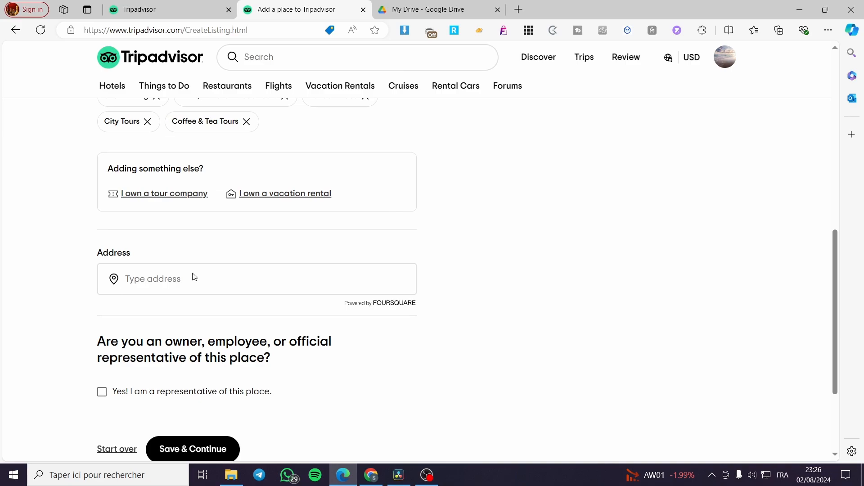
{"action": "left_click", "coordinate": [180, 278]}
{"action": "left_click", "coordinate": [179, 323]}
{"action": "left_click", "coordinate": [186, 285]}
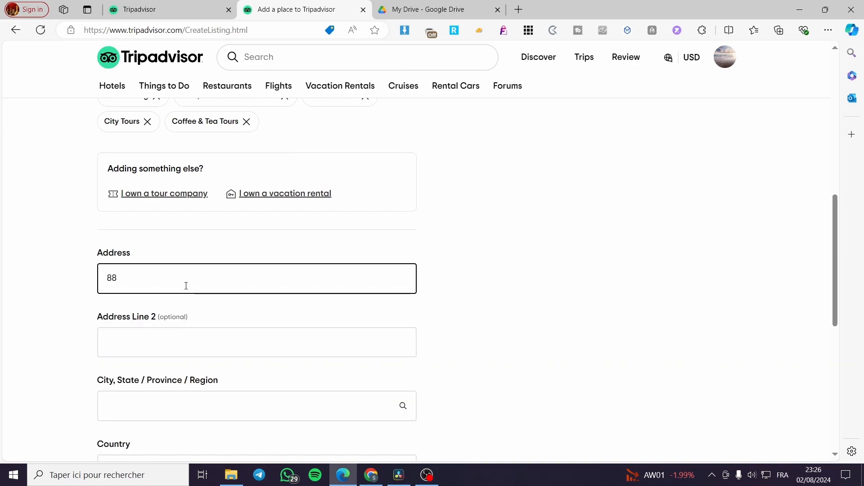
{"action": "type", "text": "88 str"}
Search for the city and select San Diego, California, United States.
{"action": "scroll", "coordinate": [186, 286], "scroll_direction": "down", "scroll_amount": 4}
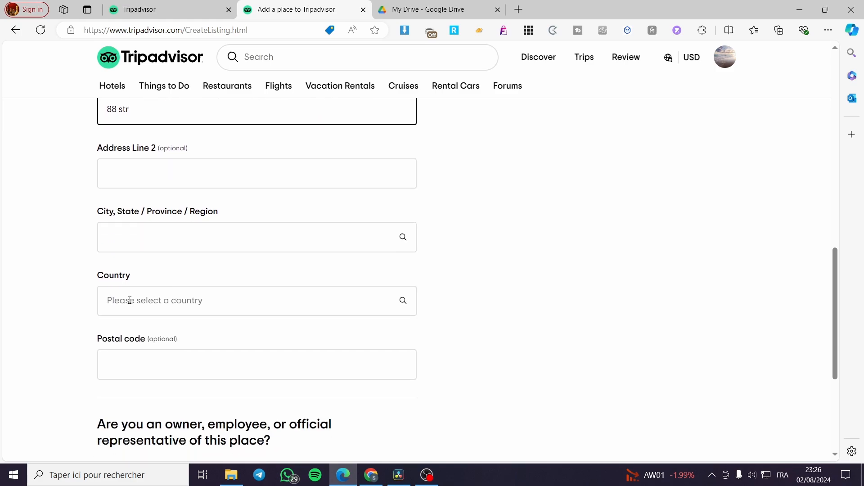
{"action": "left_click", "coordinate": [153, 232]}
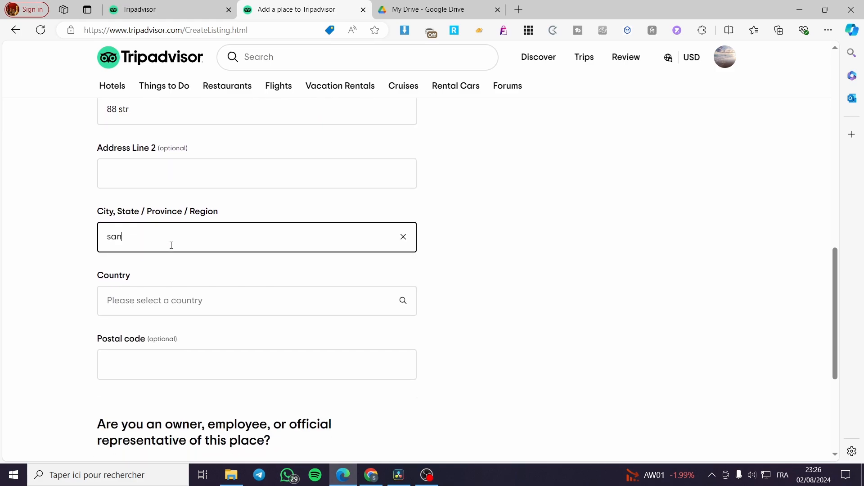
{"action": "type", "text": "san diegh"}
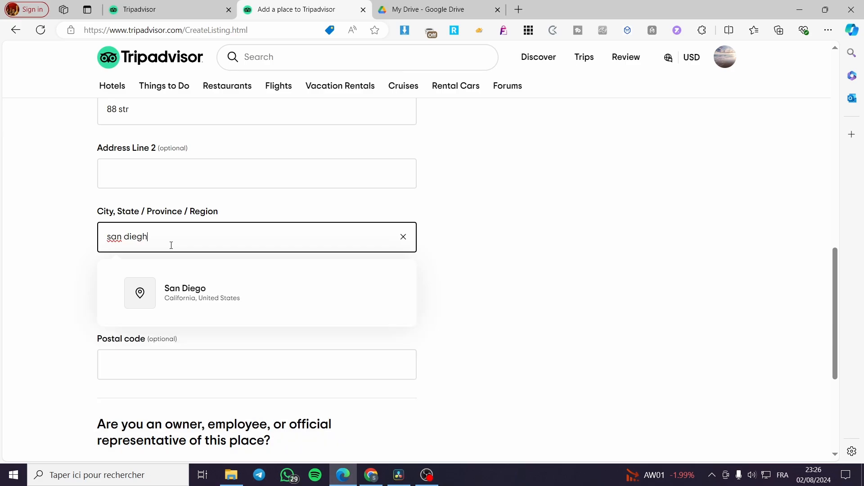
{"action": "left_click", "coordinate": [225, 289]}
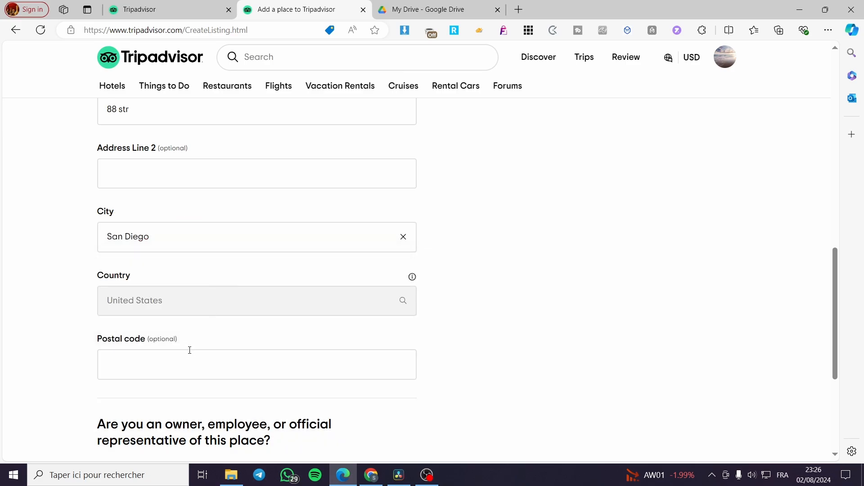
Declare being a representative of this place, check the map, and save the location details.
{"action": "scroll", "coordinate": [227, 224], "scroll_direction": "down", "scroll_amount": 3}
{"action": "left_click", "coordinate": [103, 307]}
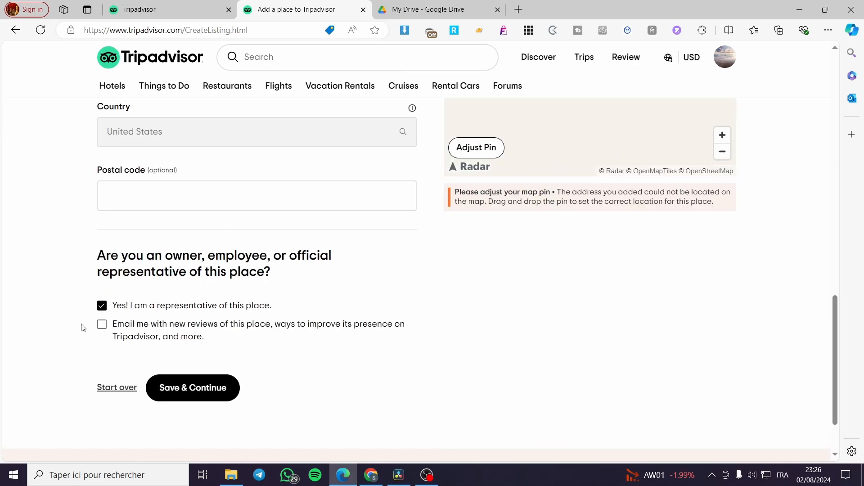
{"action": "scroll", "coordinate": [387, 320], "scroll_direction": "up", "scroll_amount": 7}
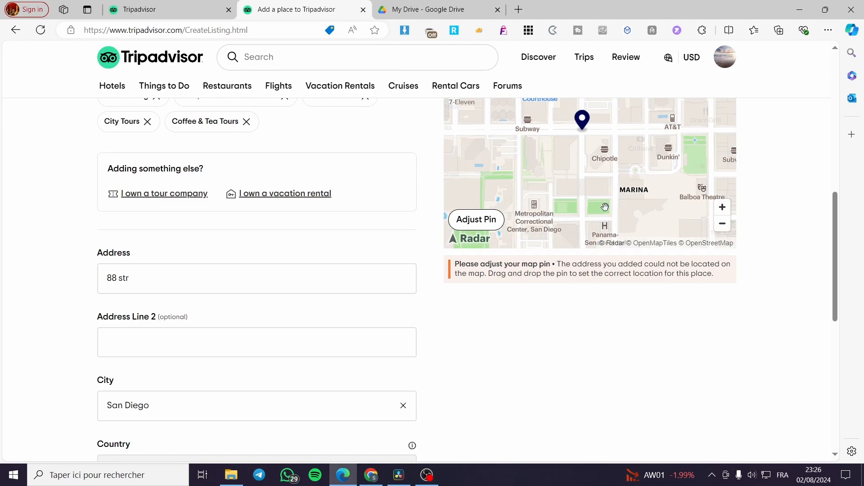
{"action": "scroll", "coordinate": [193, 396], "scroll_direction": "down", "scroll_amount": 7}
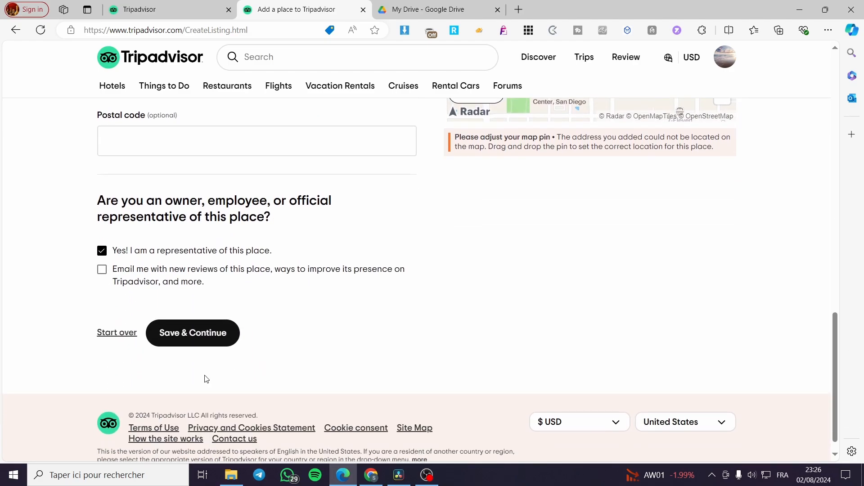
{"action": "left_click", "coordinate": [220, 337]}
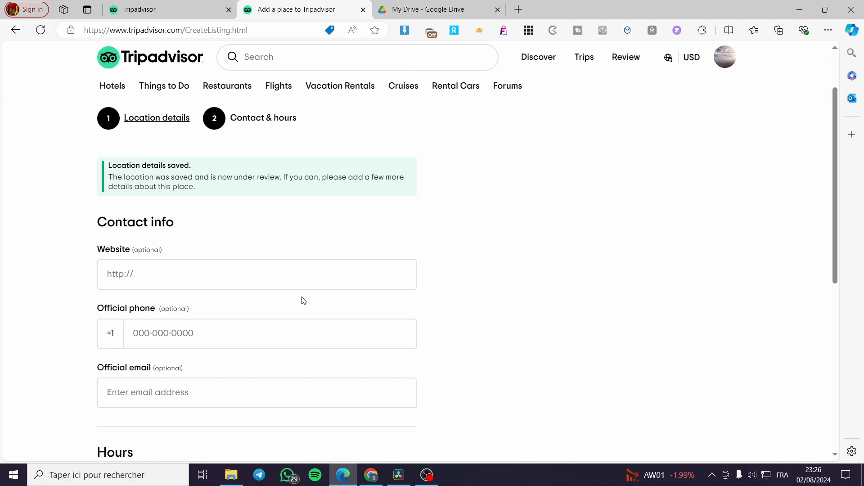
Submit the Things to do listing, leaving the optional contact info, operating hours and opening date empty.
{"action": "scroll", "coordinate": [304, 301], "scroll_direction": "down", "scroll_amount": 1}
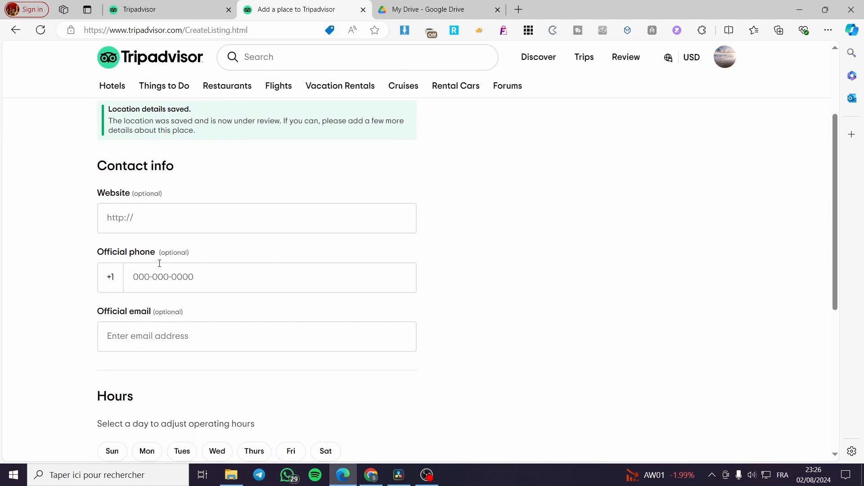
{"action": "scroll", "coordinate": [201, 335], "scroll_direction": "down", "scroll_amount": 2}
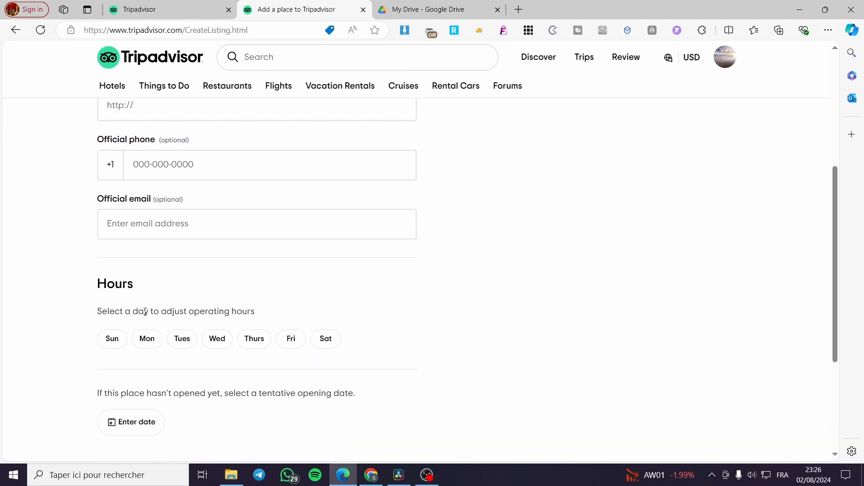
{"action": "scroll", "coordinate": [195, 340], "scroll_direction": "down", "scroll_amount": 2}
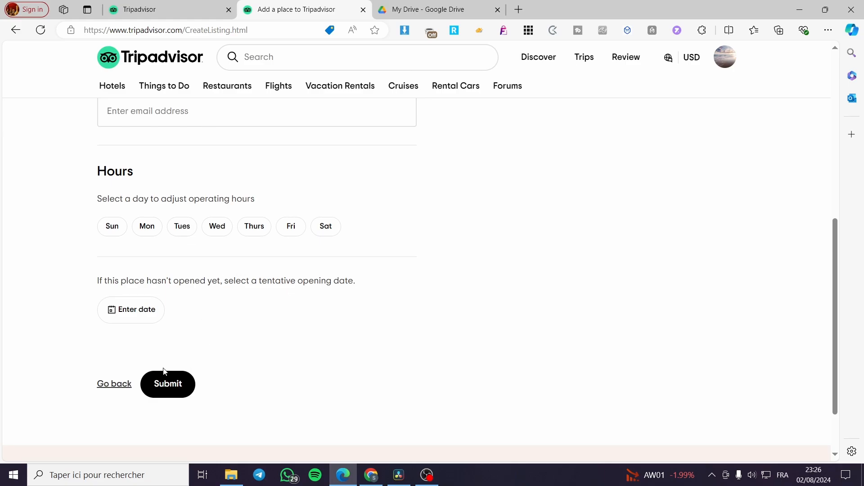
{"action": "left_click", "coordinate": [153, 384]}
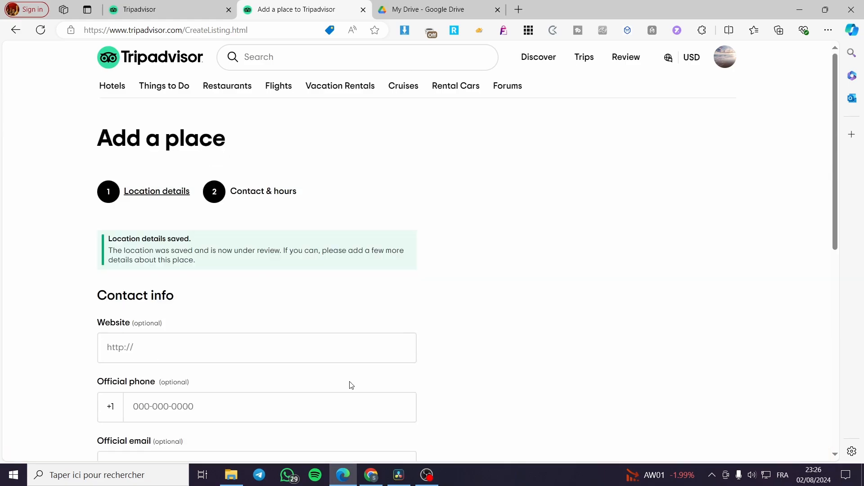
Return to the Tripadvisor home page and look through the Hotels, Things to Do, Restaurants and Flights search categories.
{"action": "left_click", "coordinate": [164, 59]}
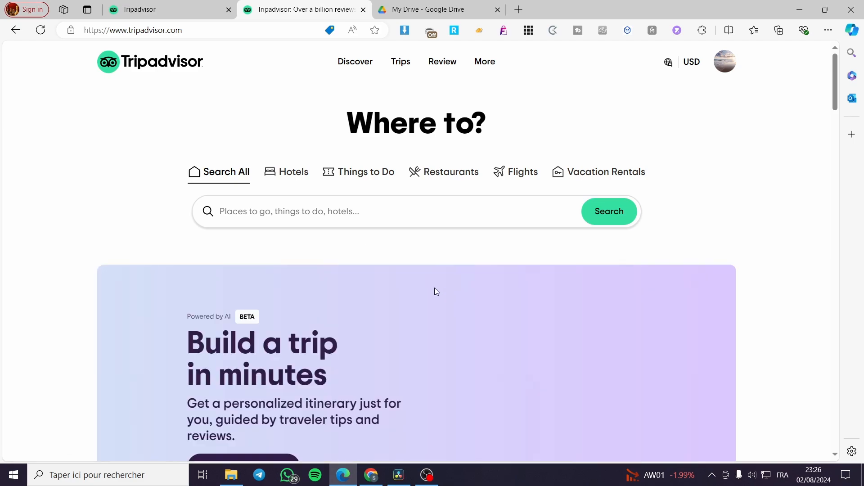
{"action": "scroll", "coordinate": [422, 283], "scroll_direction": "down", "scroll_amount": 1}
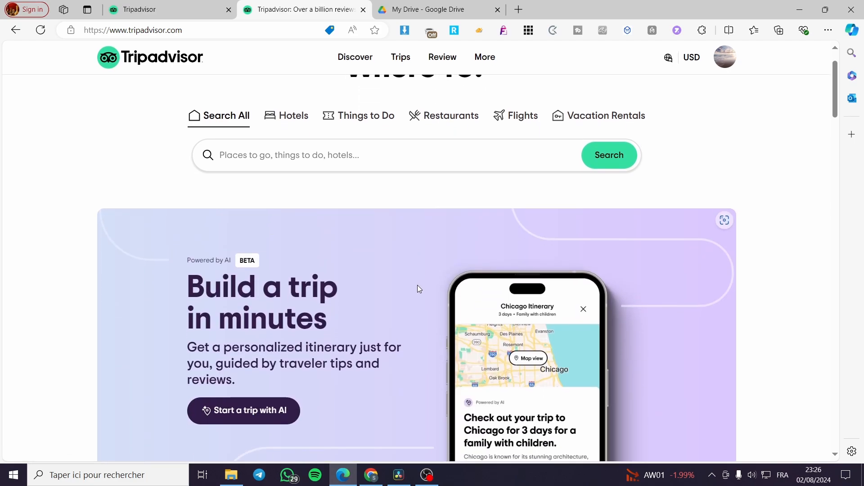
{"action": "left_click", "coordinate": [302, 118]}
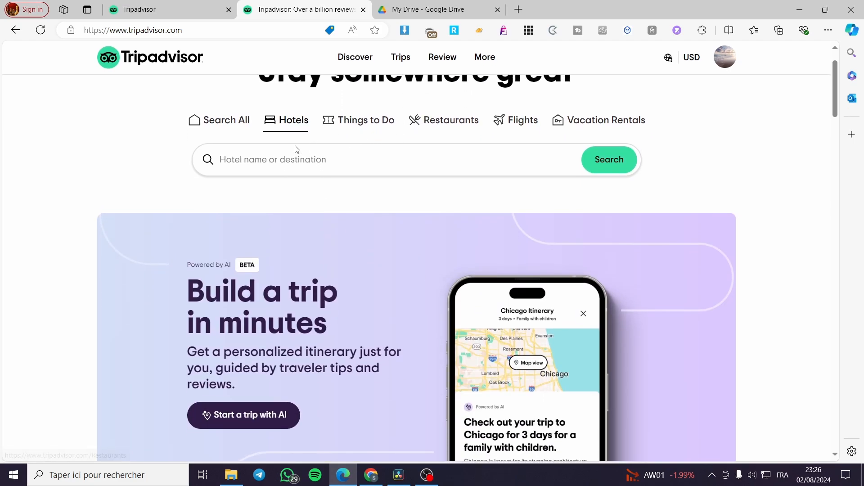
{"action": "scroll", "coordinate": [295, 148], "scroll_direction": "up", "scroll_amount": 1}
{"action": "left_click", "coordinate": [332, 171]}
{"action": "left_click", "coordinate": [448, 177]}
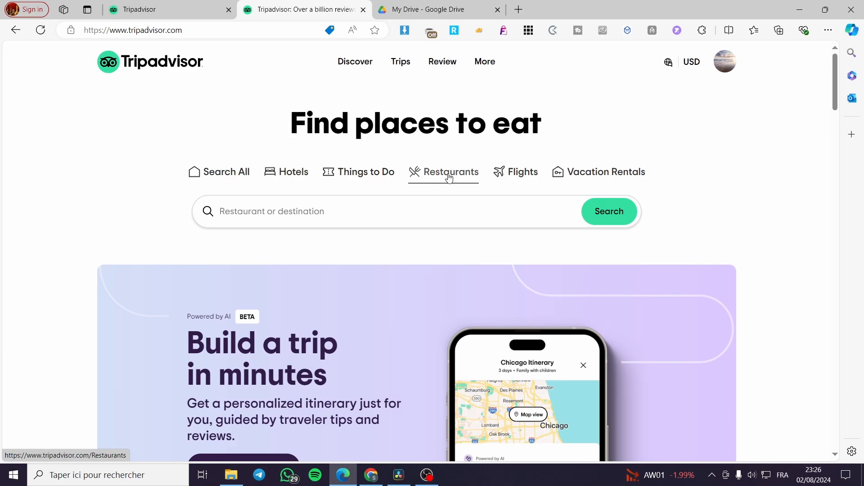
{"action": "left_click", "coordinate": [530, 176]}
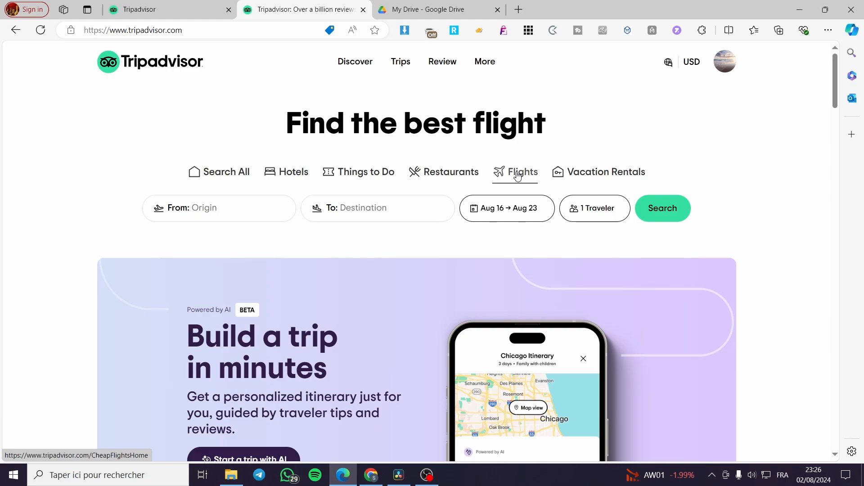
View the Vacation Rentals search category and switch to the Things to Do search.
{"action": "left_click", "coordinate": [614, 180]}
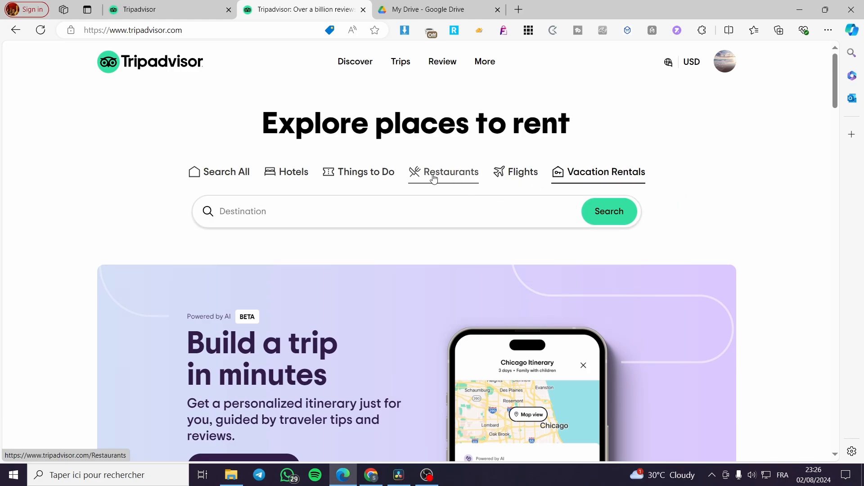
{"action": "left_click", "coordinate": [367, 181]}
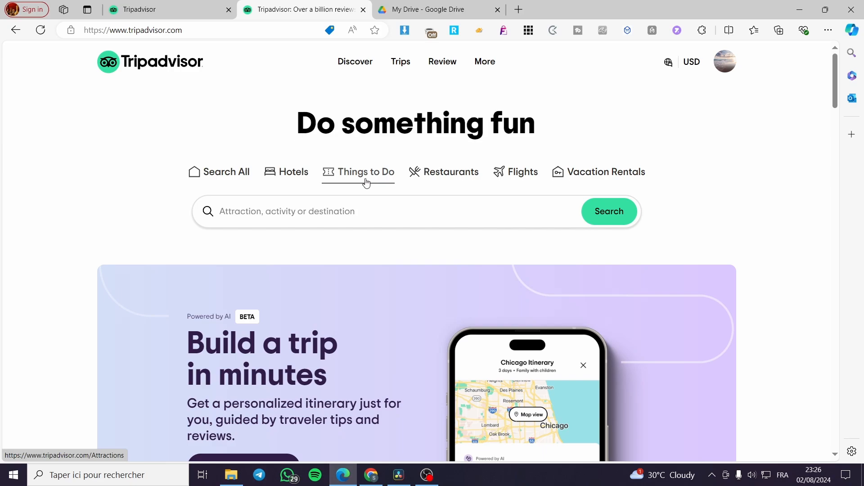
{"action": "left_click", "coordinate": [359, 211]}
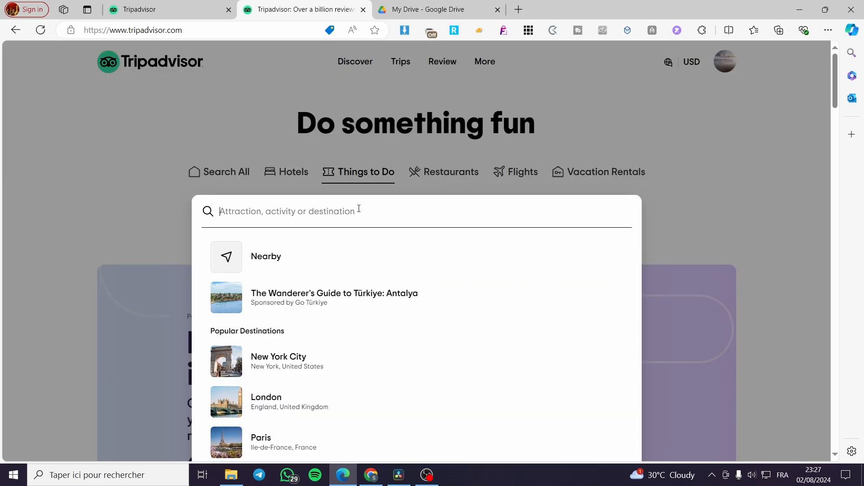
{"action": "type", "text": "enter"}
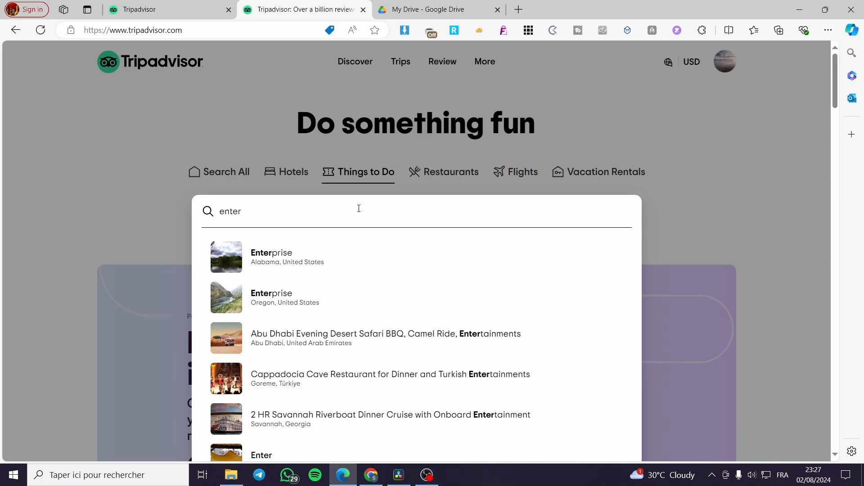
{"action": "key", "text": "BackSpace"}
{"action": "key", "text": "BackSpace"}
{"action": "key", "text": "BackSpace"}
{"action": "key", "text": "BackSpace"}
{"action": "key", "text": "BackSpace"}
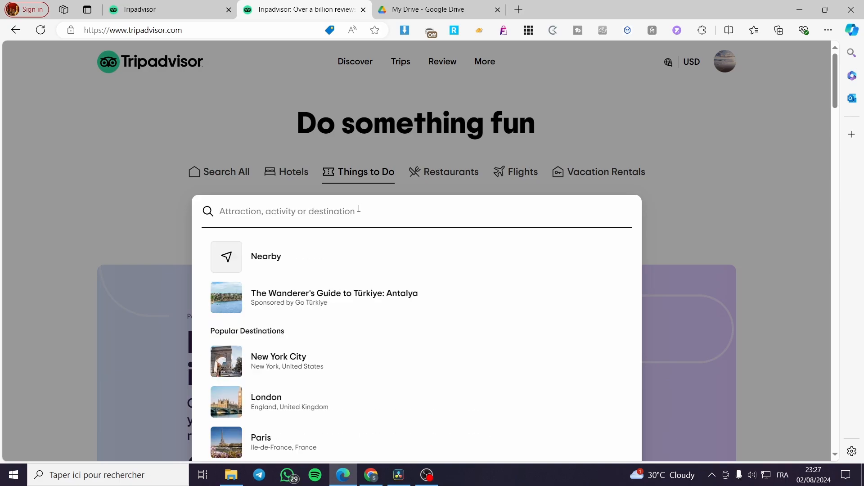
Search Things to Do for "ed" and open the Edinburgh, Scotland, United Kingdom suggestion.
{"action": "type", "text": "ed"}
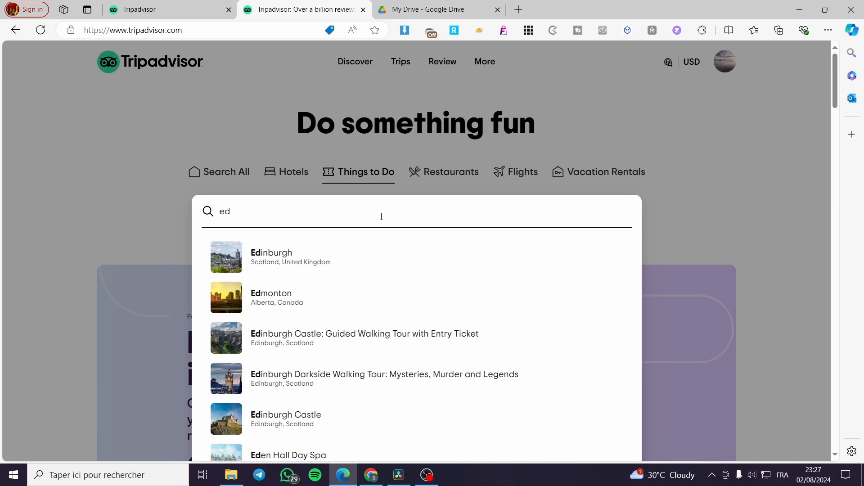
{"action": "left_click", "coordinate": [329, 263]}
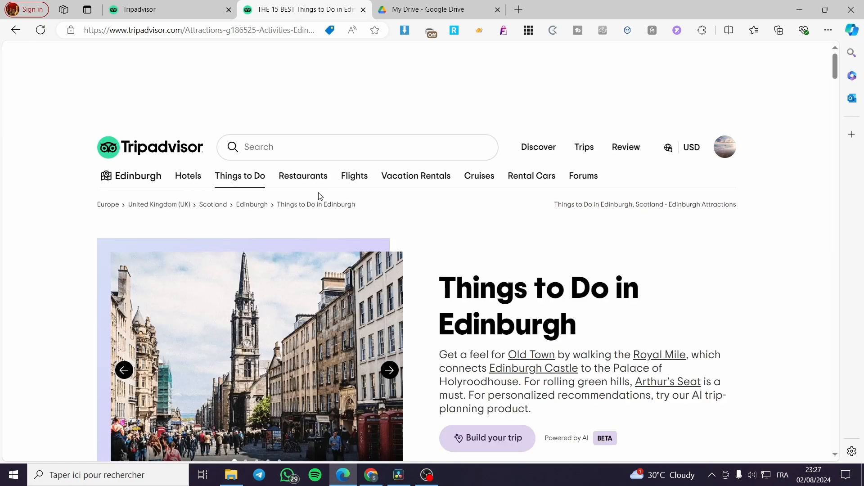
Open the Castles category among Edinburgh's popular experiences and look through the listed castles and available filters.
{"action": "scroll", "coordinate": [603, 295], "scroll_direction": "down", "scroll_amount": 2}
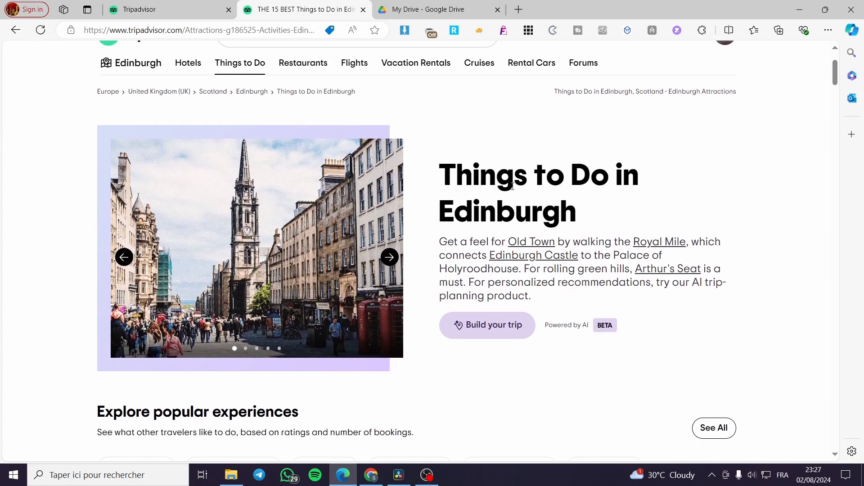
{"action": "scroll", "coordinate": [201, 360], "scroll_direction": "down", "scroll_amount": 3}
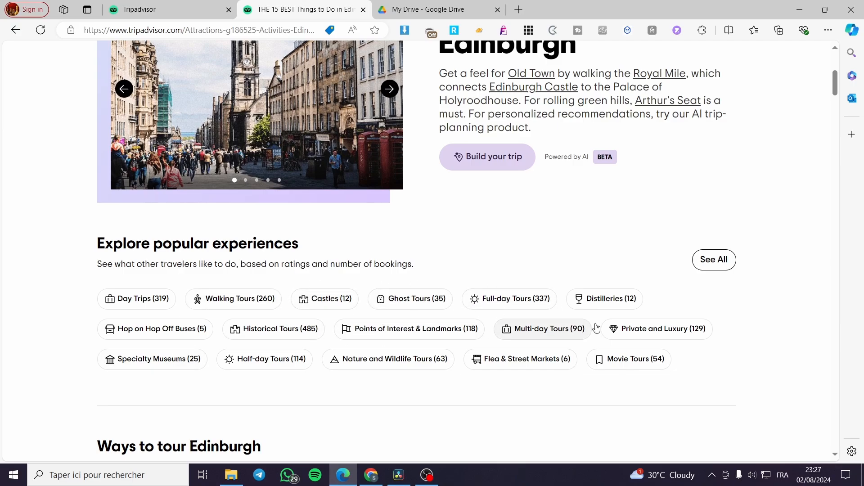
{"action": "left_click", "coordinate": [303, 301]}
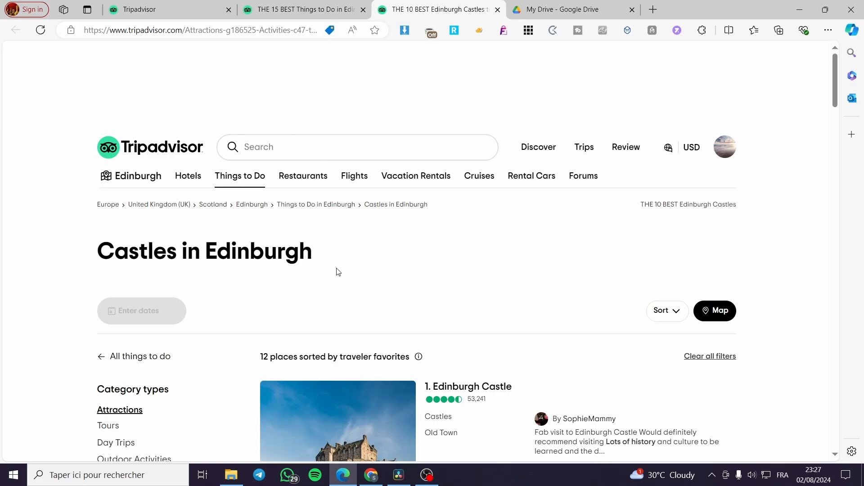
{"action": "scroll", "coordinate": [338, 270], "scroll_direction": "down", "scroll_amount": 7}
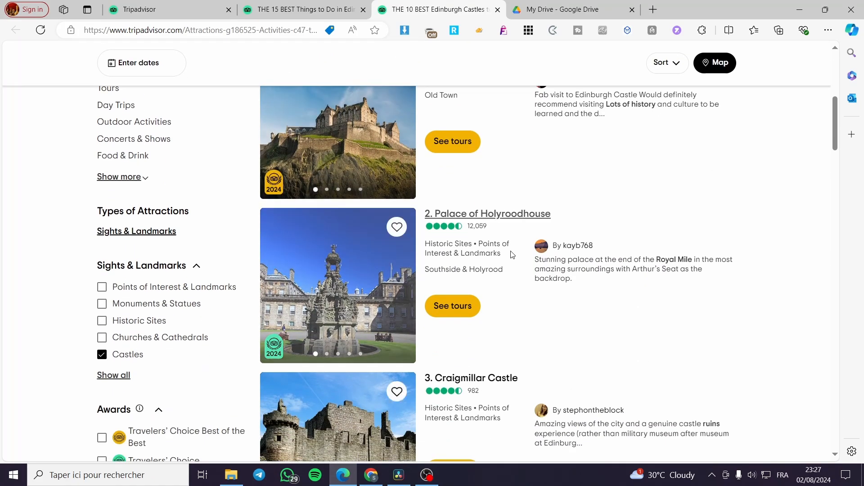
{"action": "scroll", "coordinate": [531, 259], "scroll_direction": "down", "scroll_amount": 5}
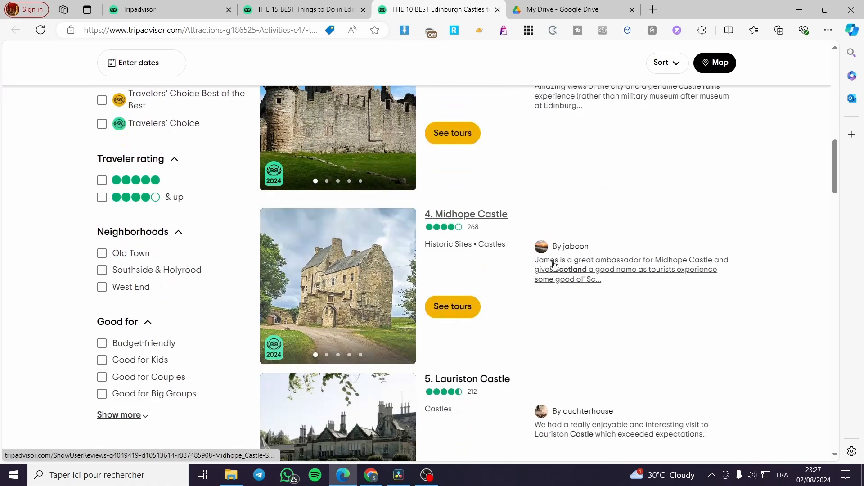
{"action": "scroll", "coordinate": [778, 268], "scroll_direction": "up", "scroll_amount": 4}
{"action": "scroll", "coordinate": [745, 271], "scroll_direction": "up", "scroll_amount": 8}
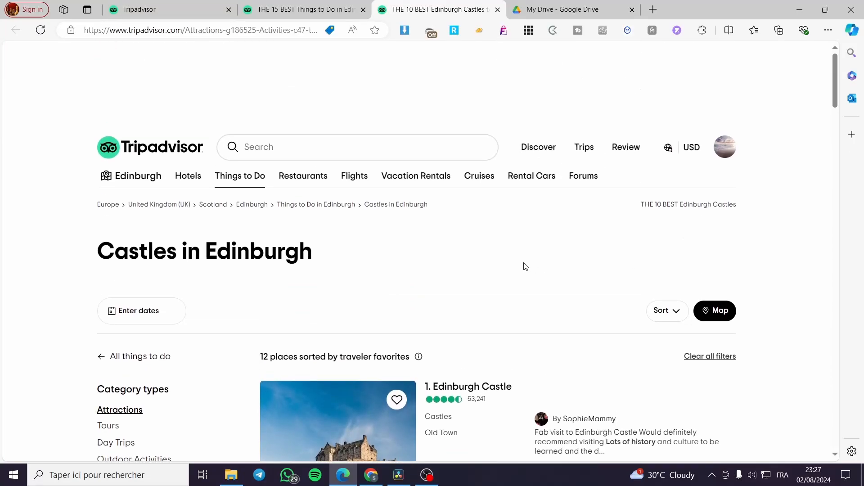